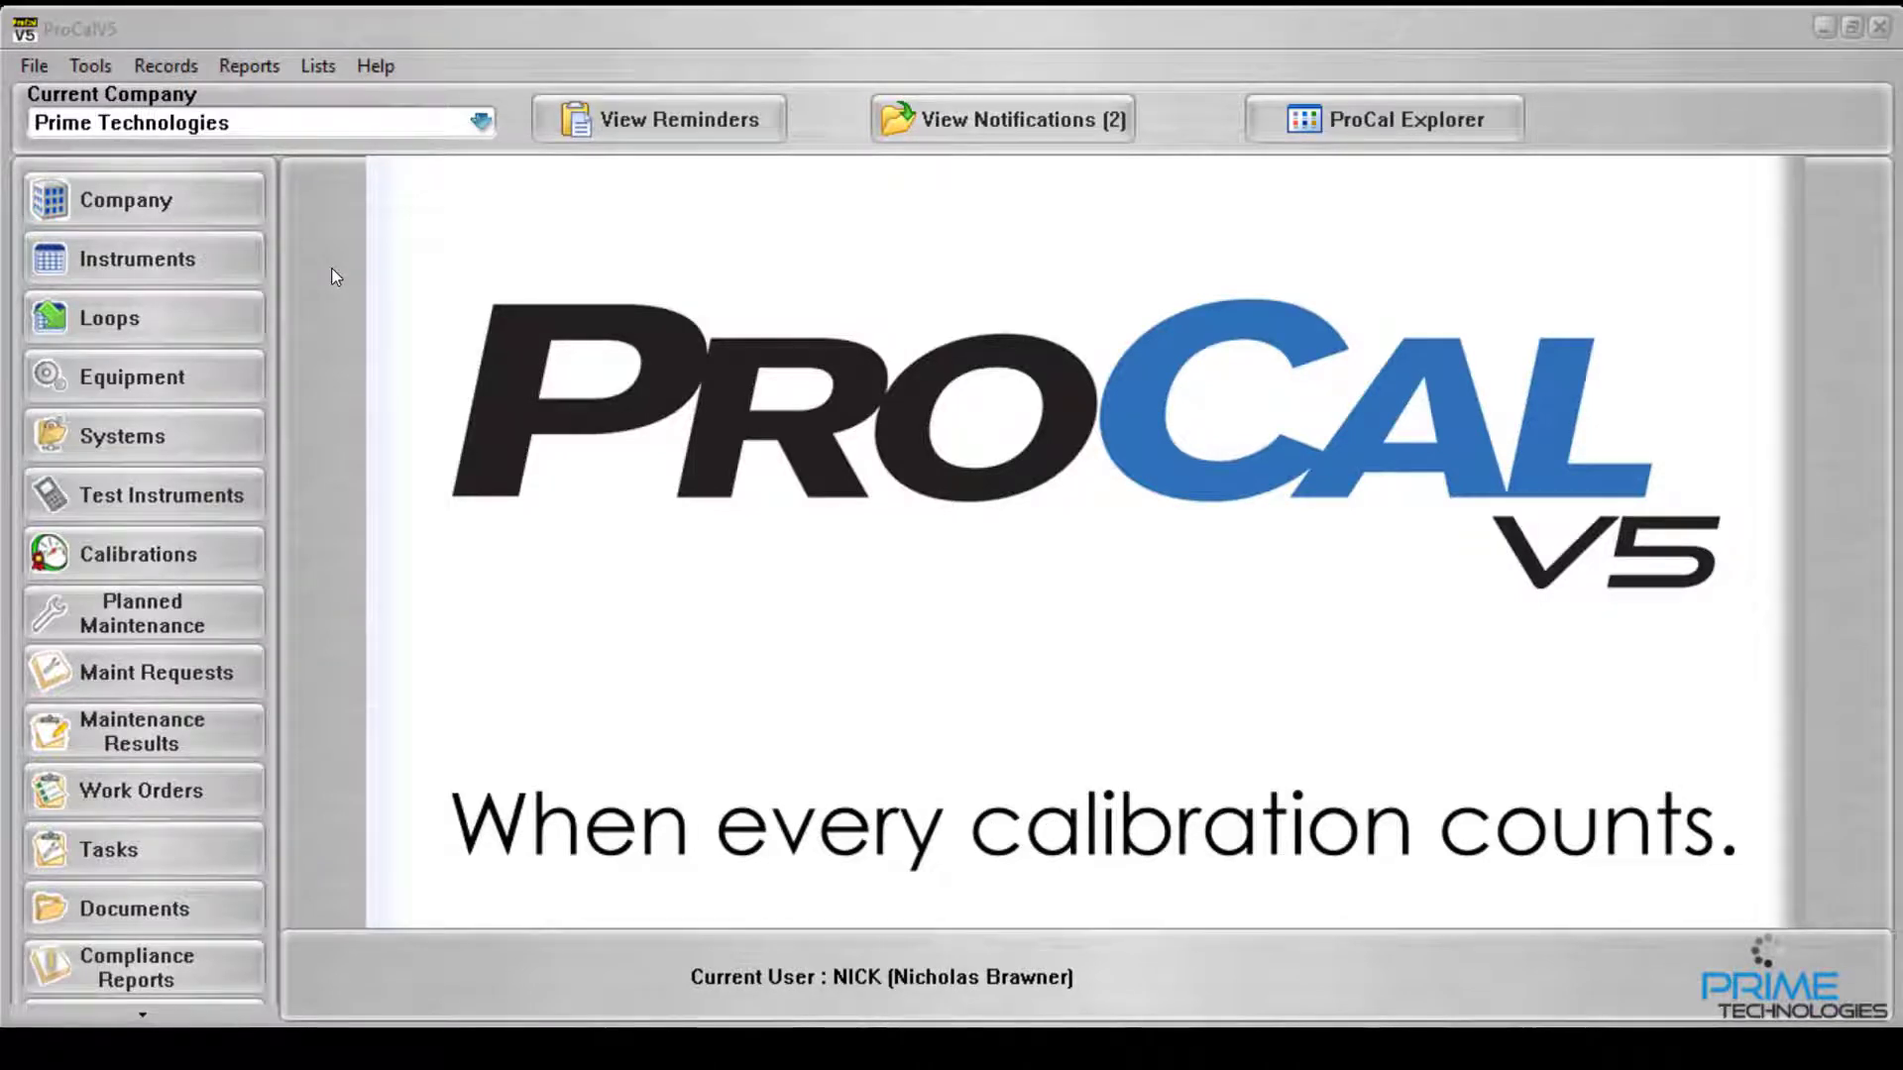
Open the Master Instrument Record showing 10 mL Flask Set #2.
click(248, 262)
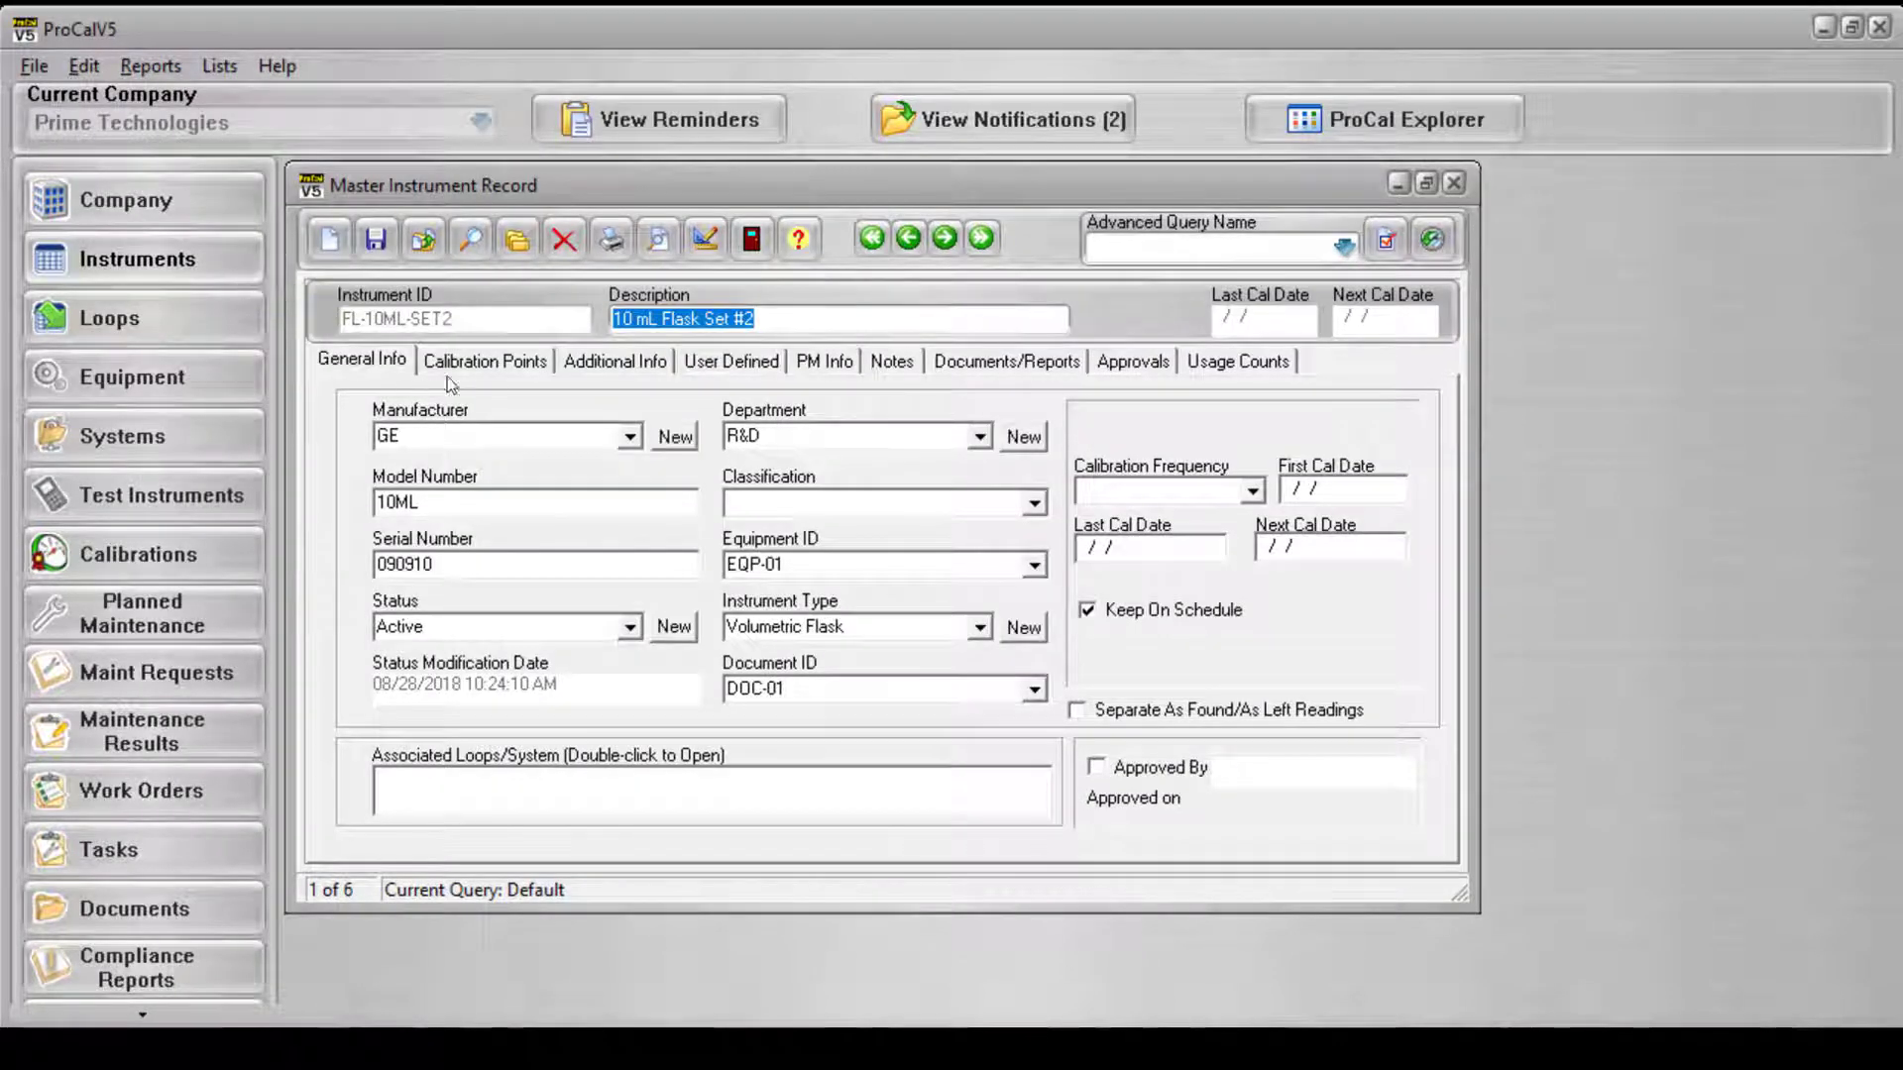
Add a new calibration point group and set its Test Type to Pipette Calibration.
click(473, 363)
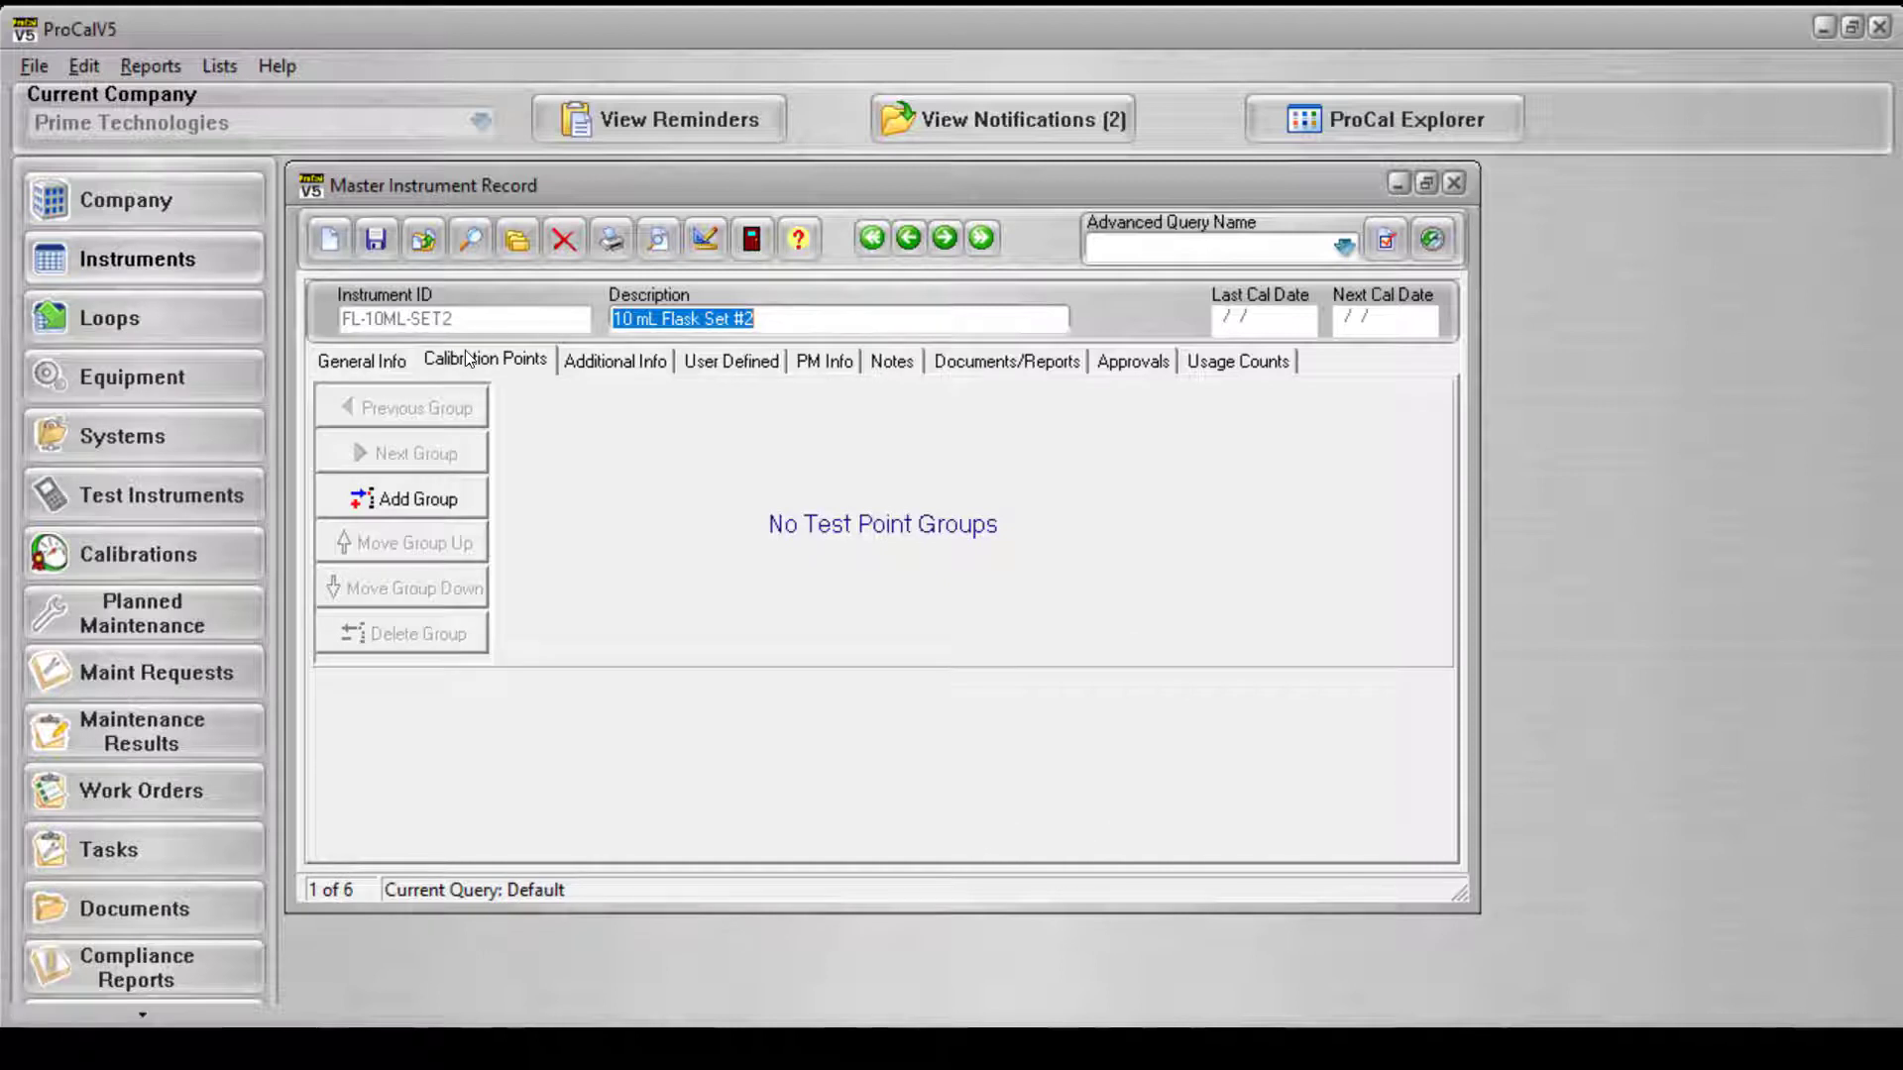
click(436, 500)
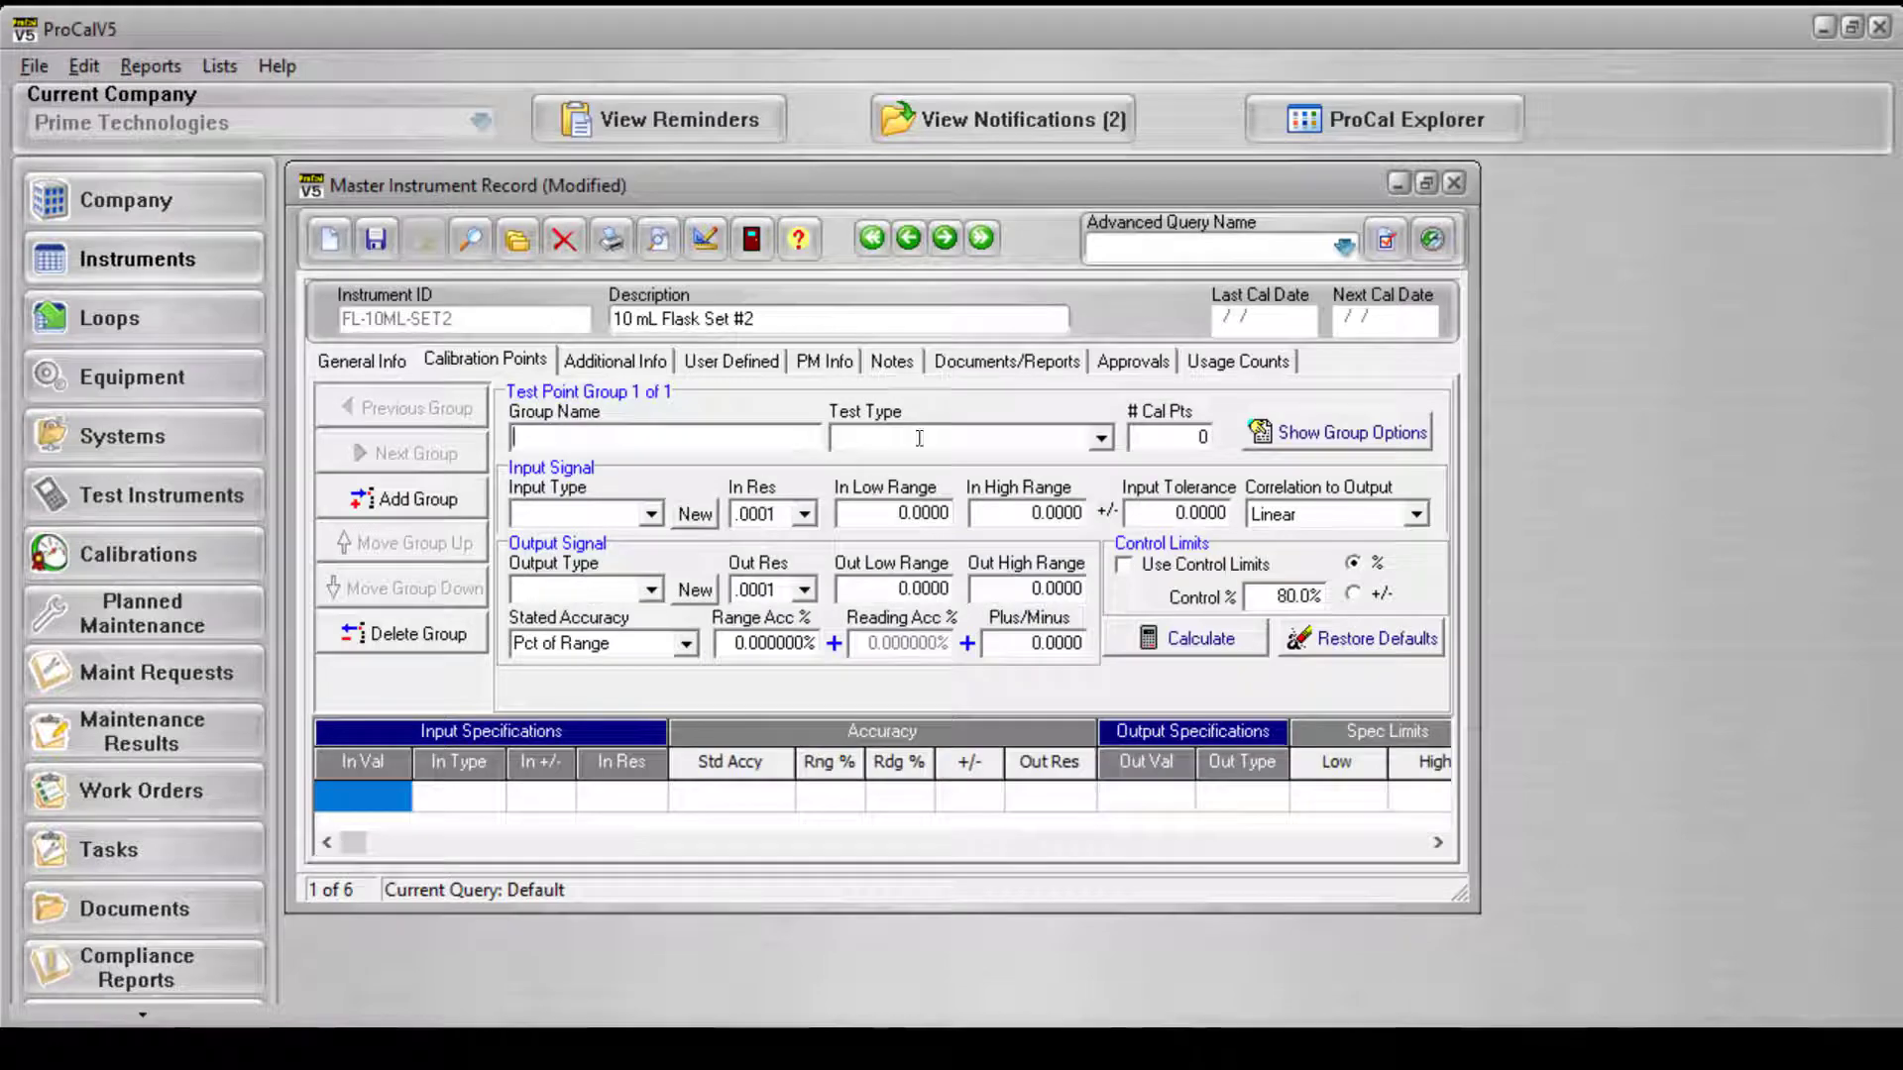
click(1100, 438)
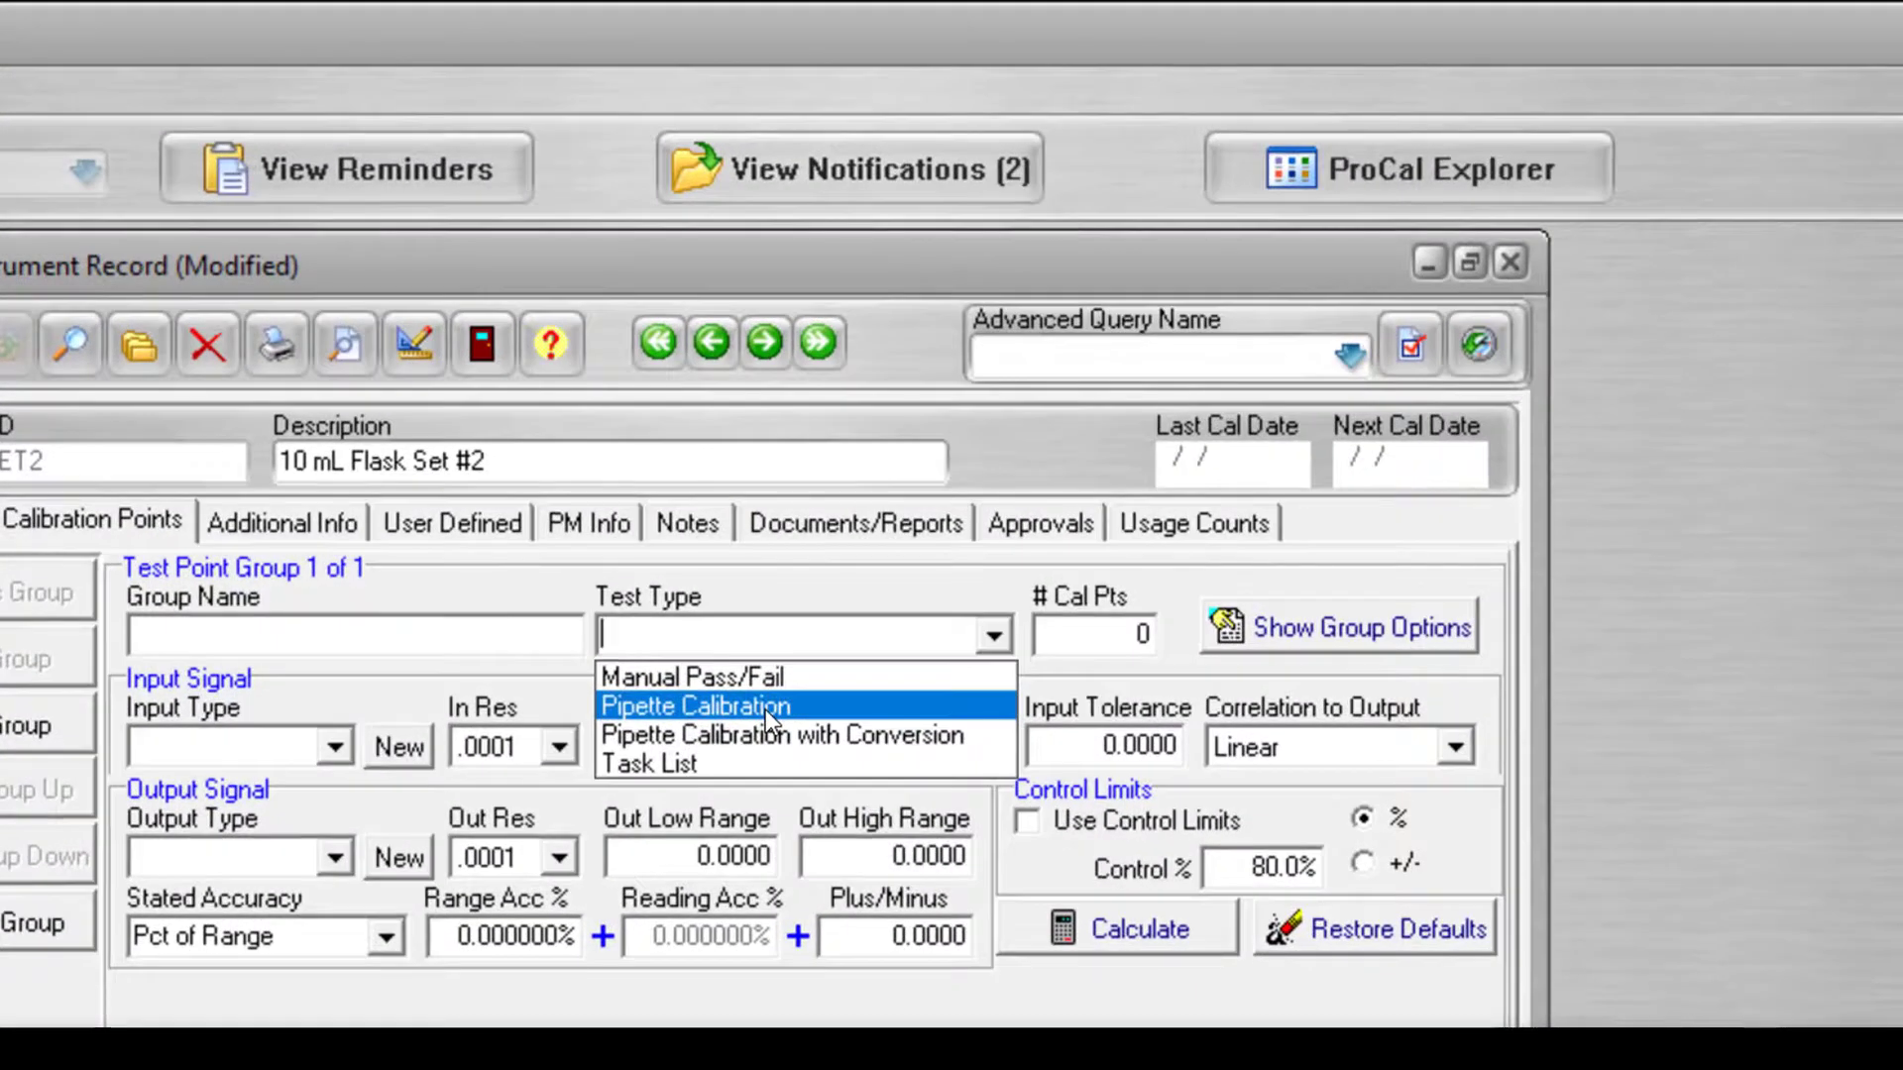
click(897, 547)
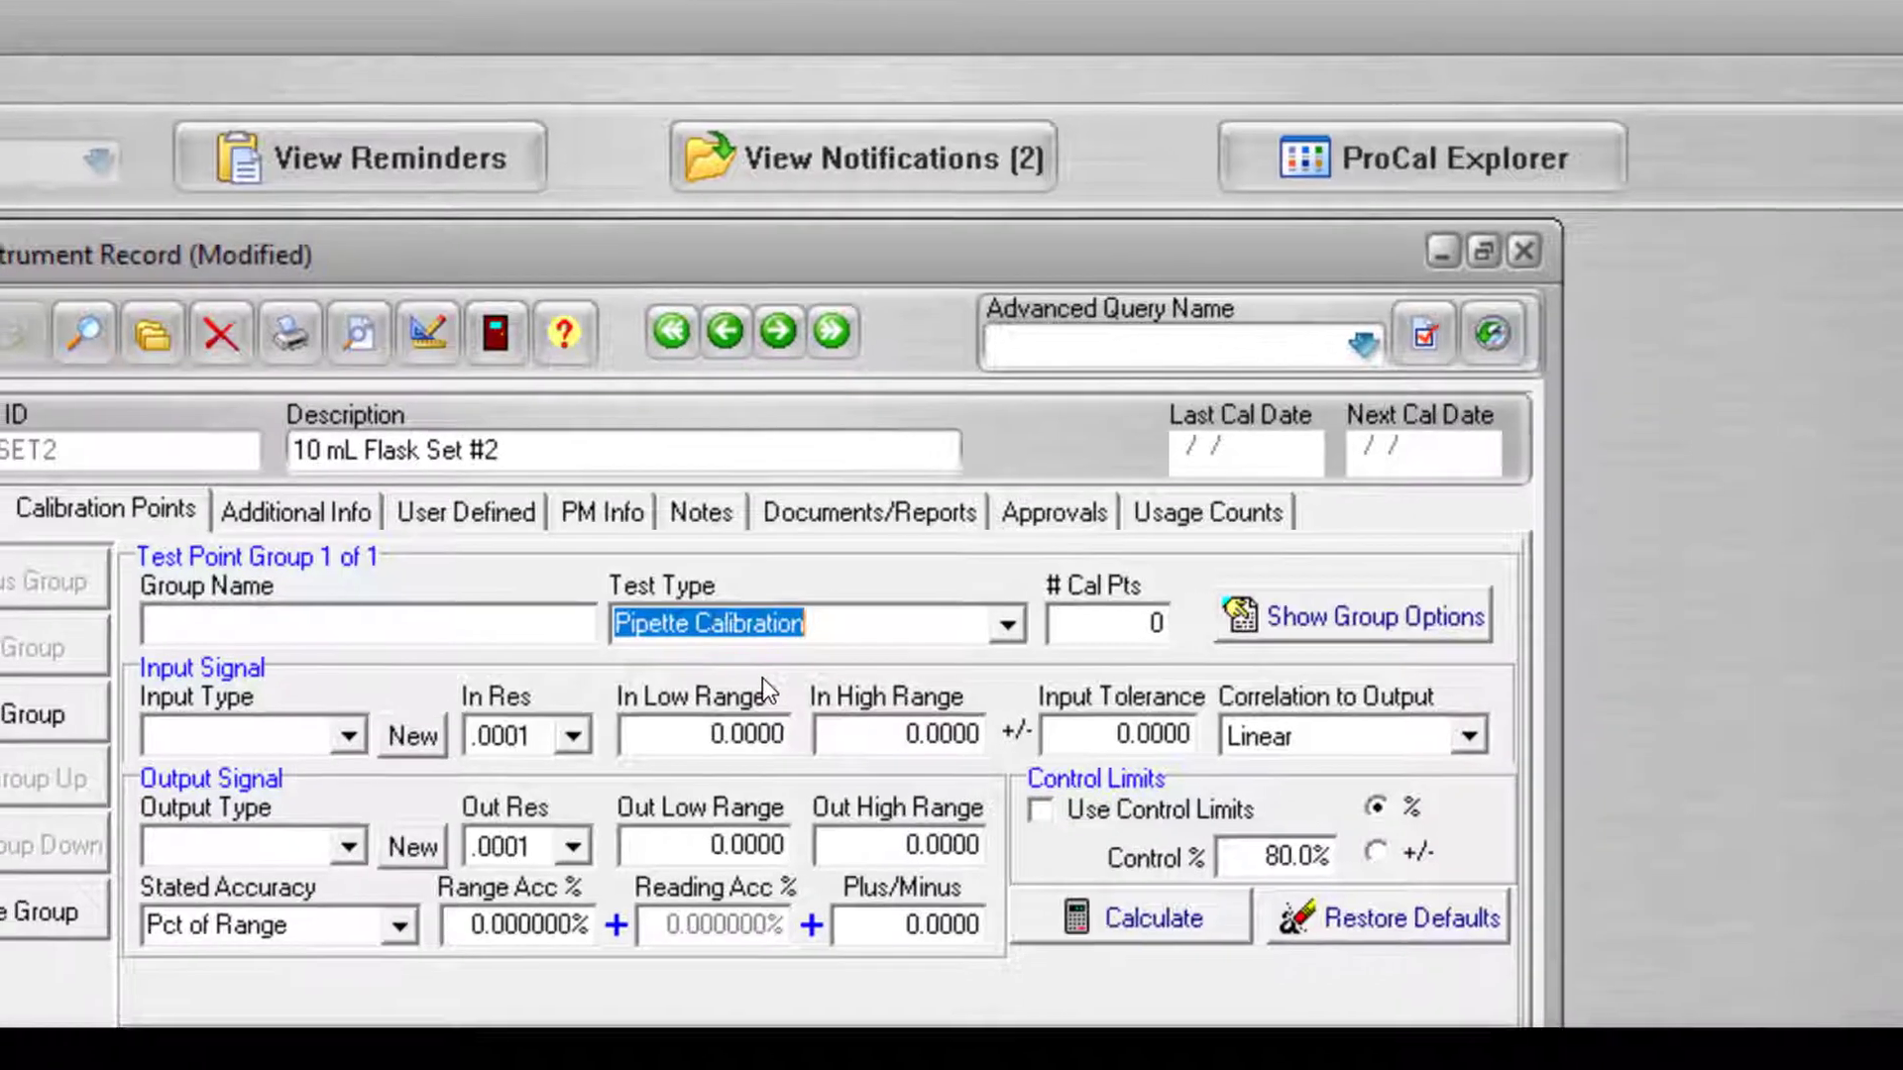
key(Tab)
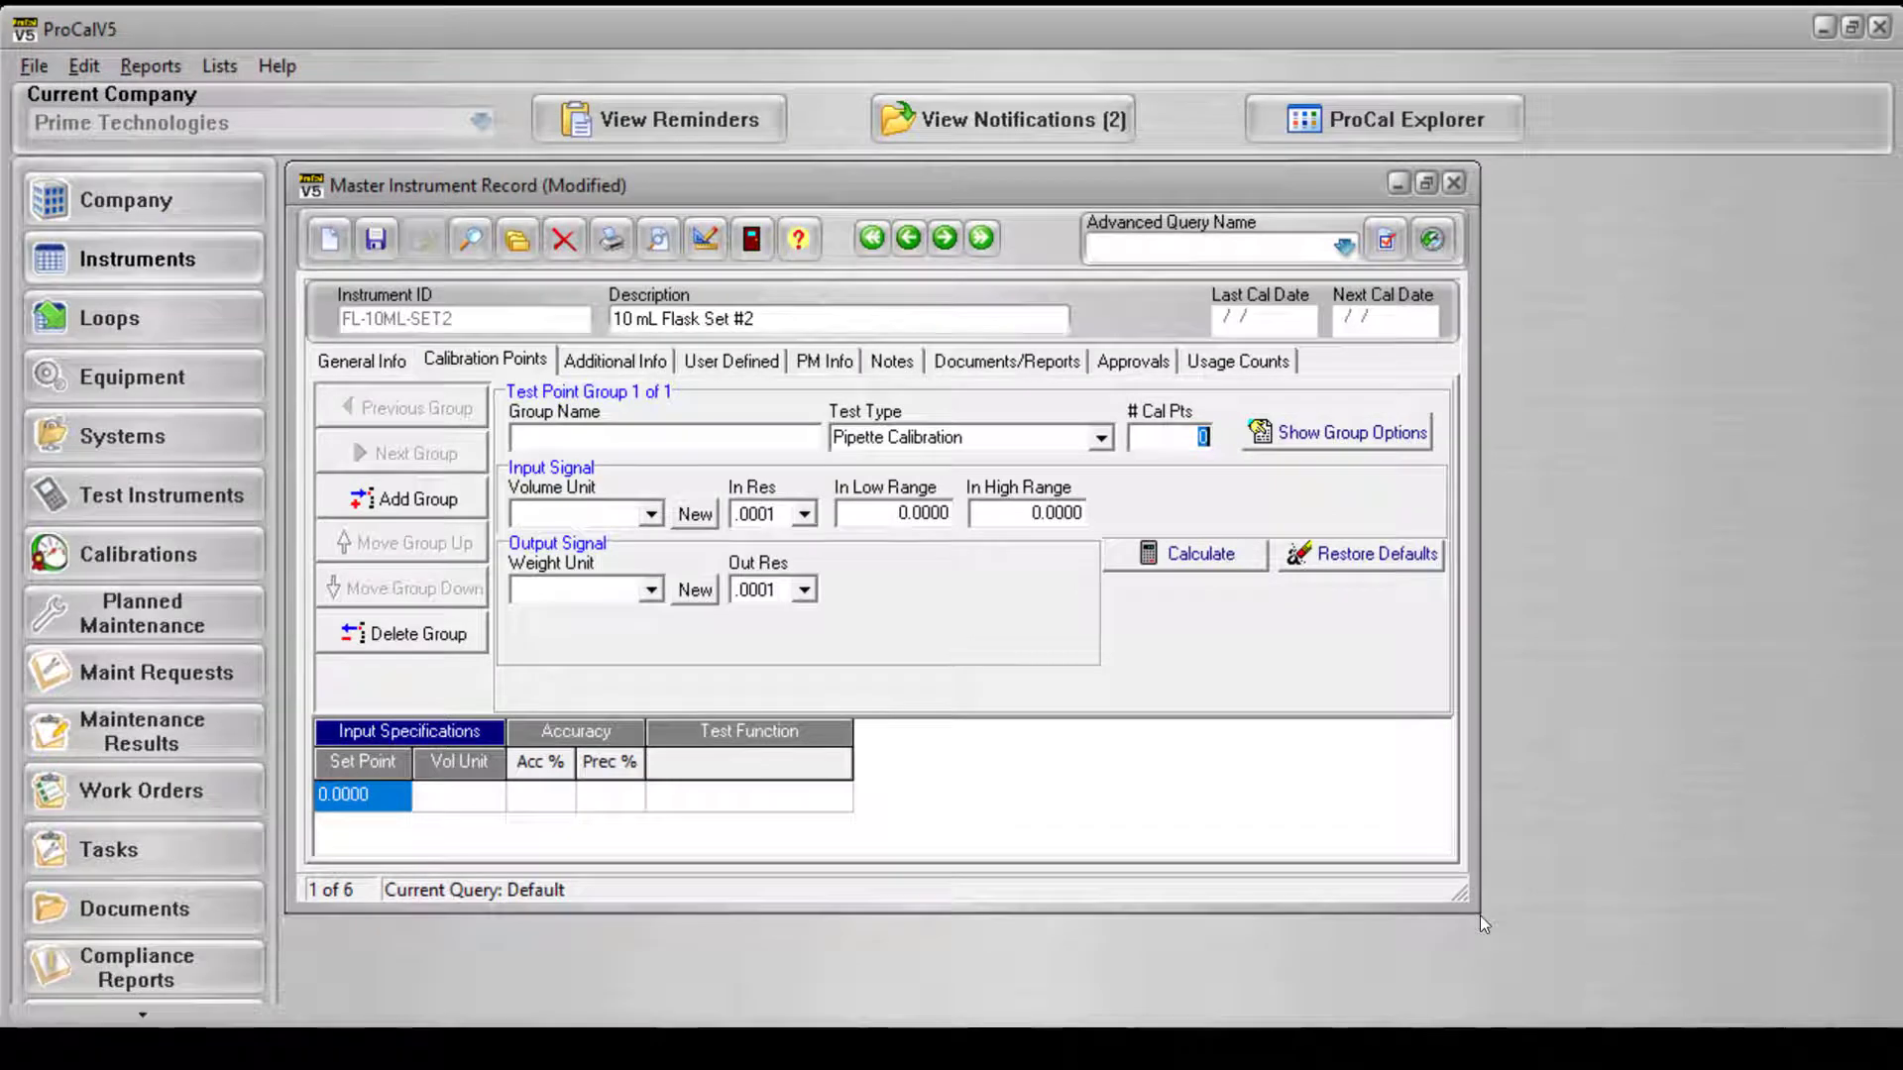
Give the group 3 calibration points with test functions LOW, MEDIUM and HIGH.
drag(1477, 912, 1545, 975)
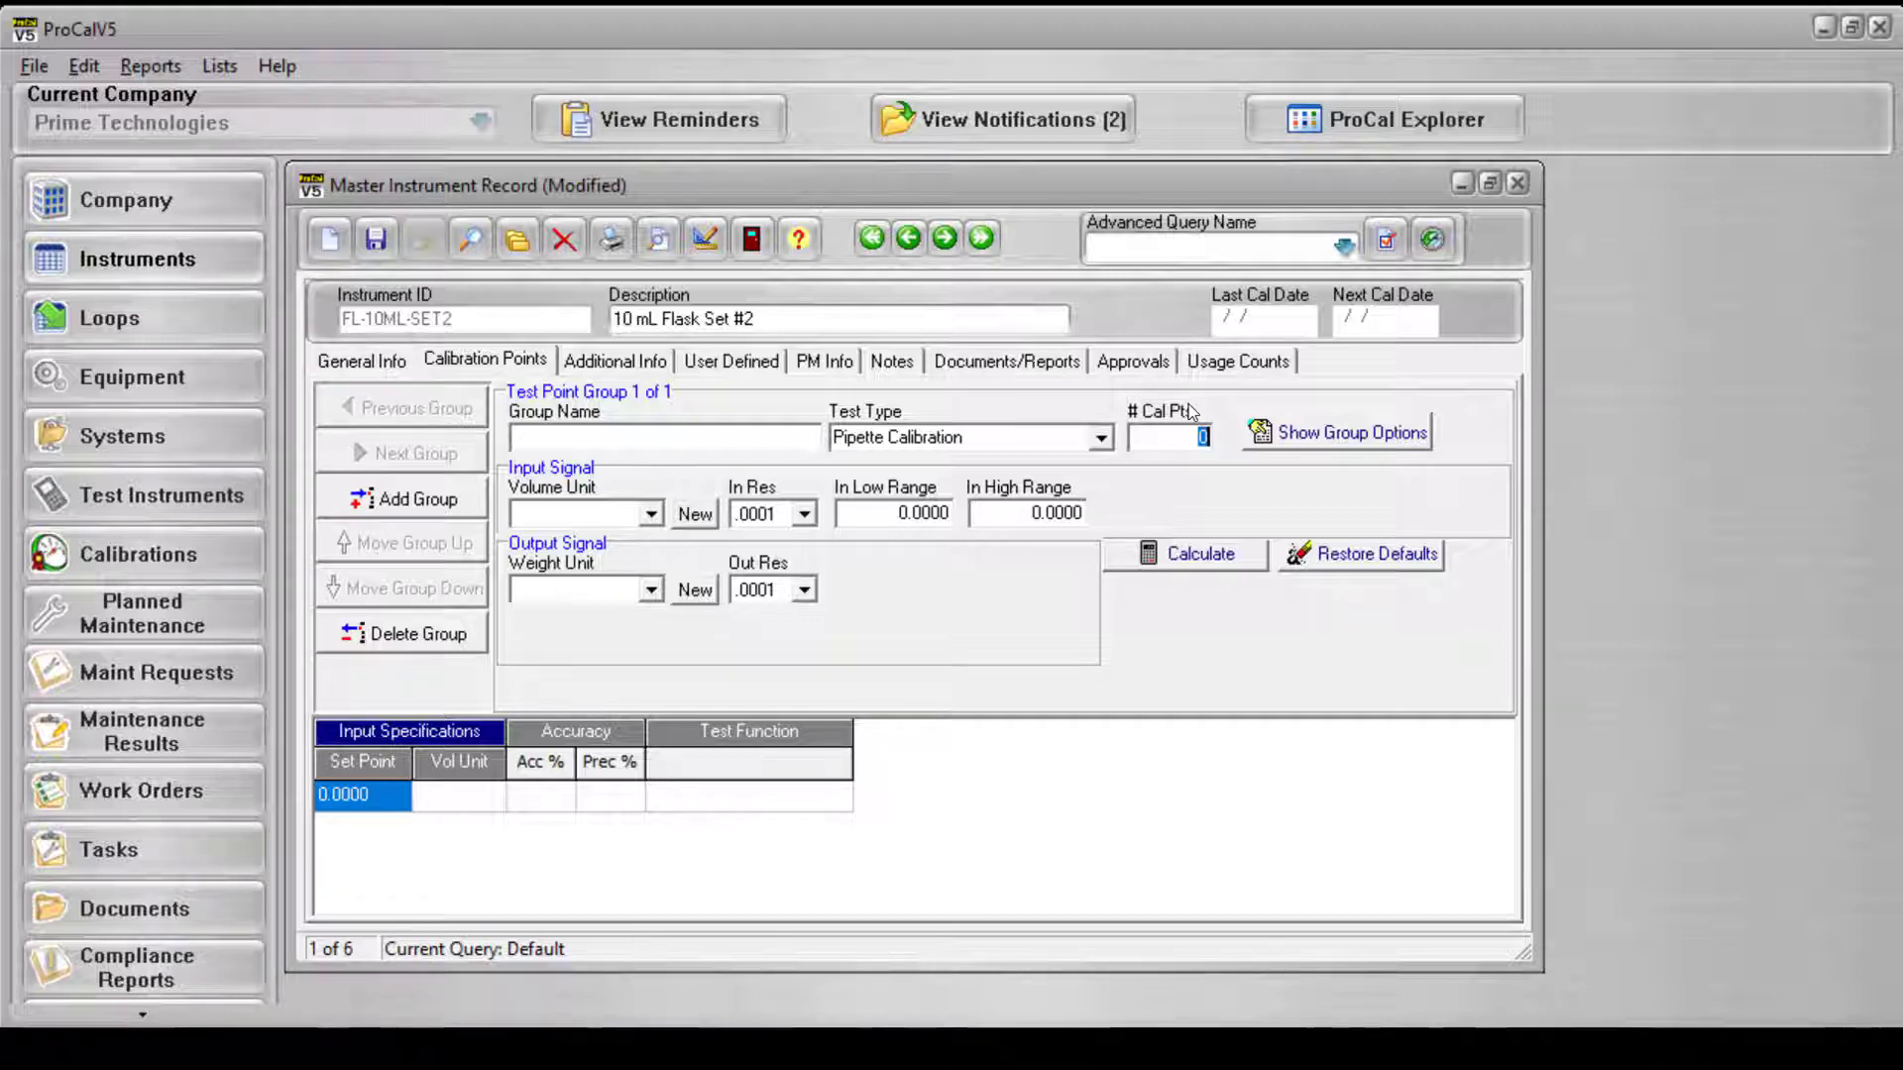
text(3)
key(Tab)
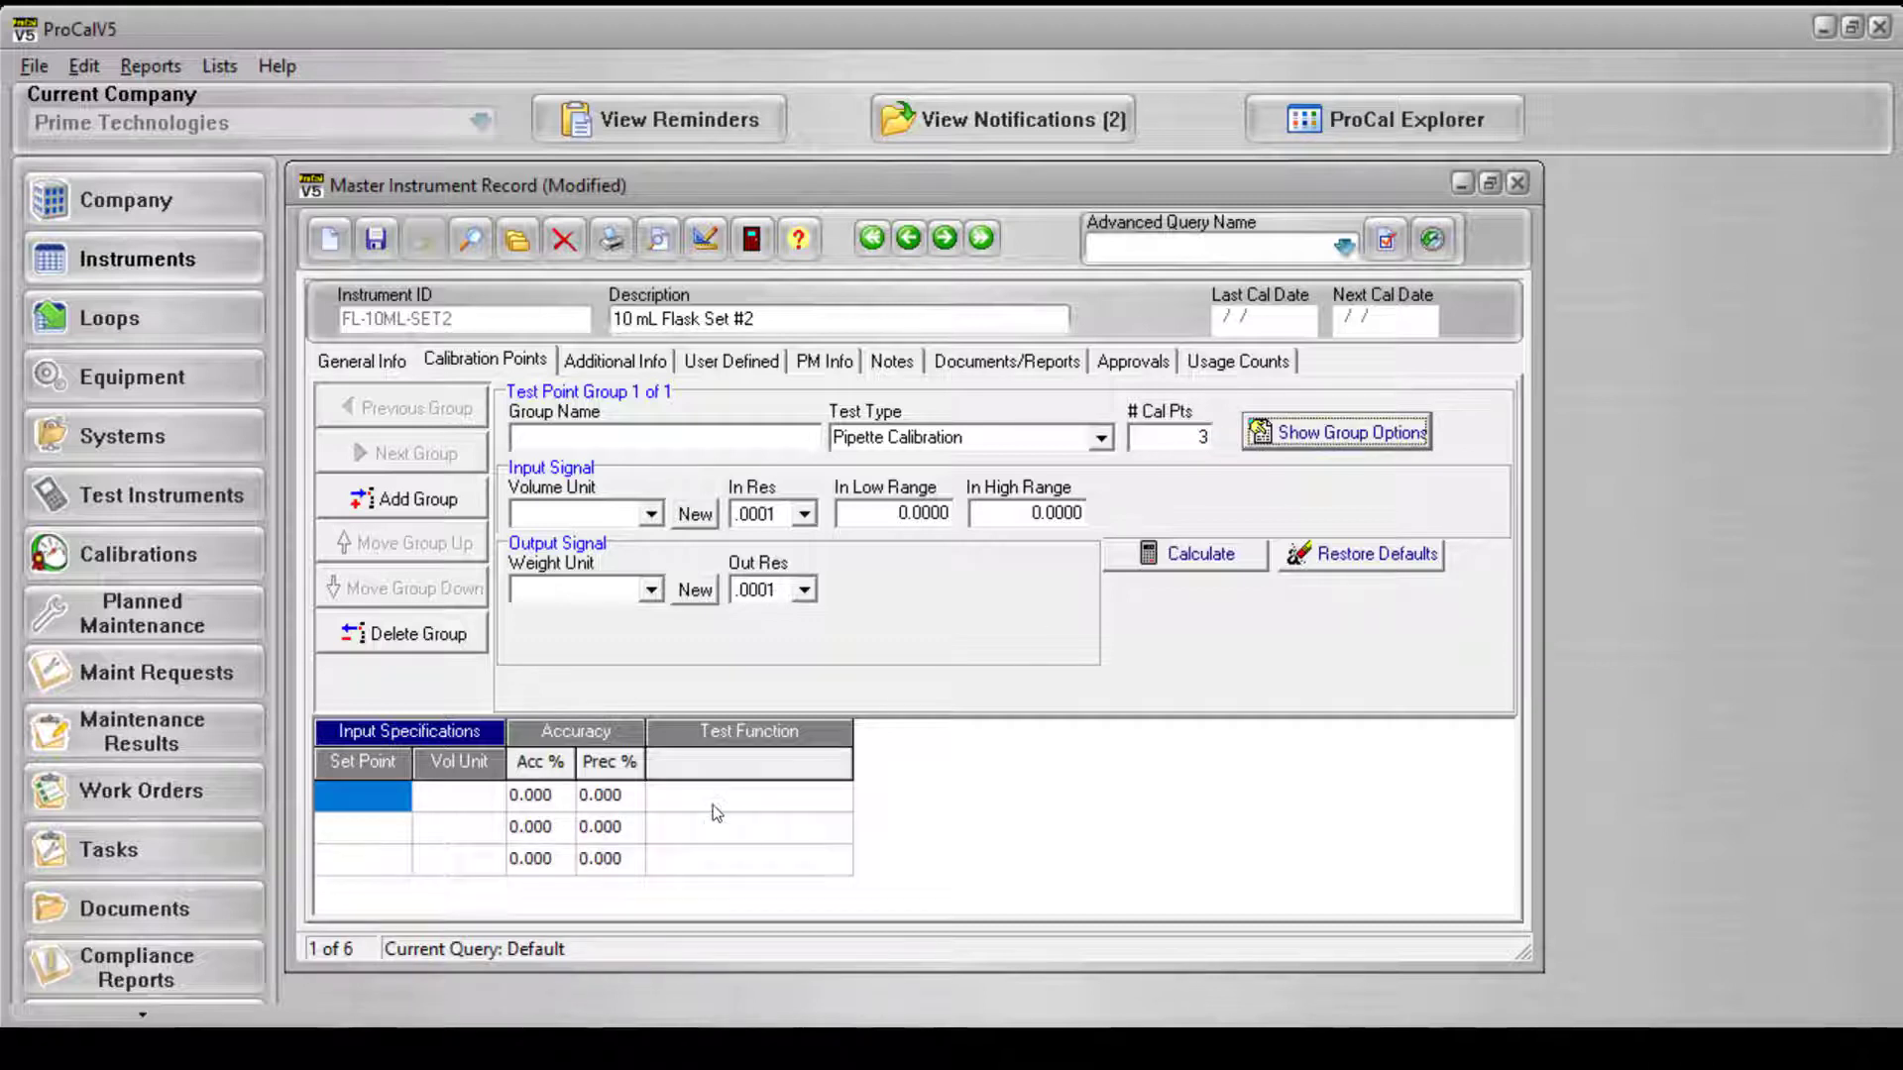
click(714, 808)
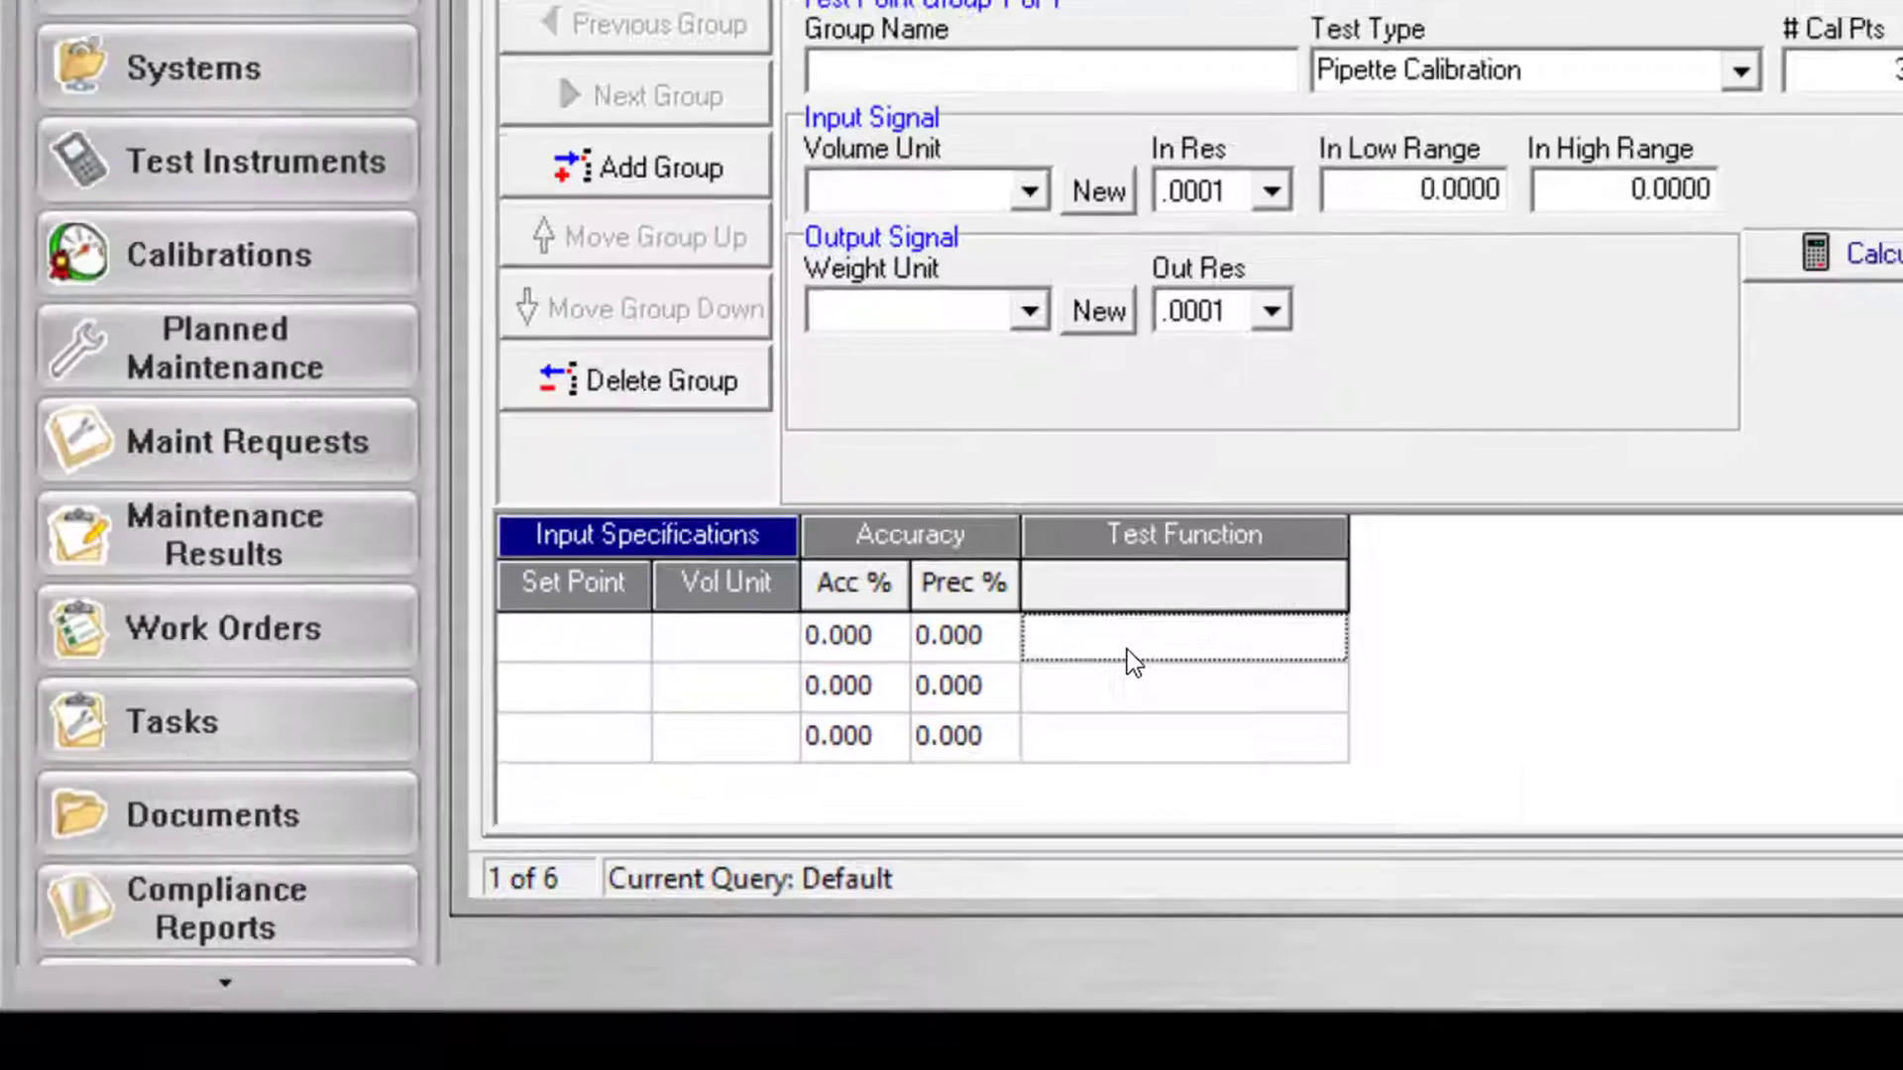
text(LOW)
key(Down)
text(MEDIUM)
key(Down)
text(HIGH)
Enter set points 5, 50 and 100 for the three rows.
click(573, 636)
text(5)
key(Down)
text(50)
key(Down)
text(100)
Fill in 1% accuracy and 2% precision for the calibration points.
click(867, 614)
text(1)
key(Down)
text(1)
key(Down)
text(1)
click(1015, 628)
text(2)
key(Down)
text(2)
key(Down)
text(2)
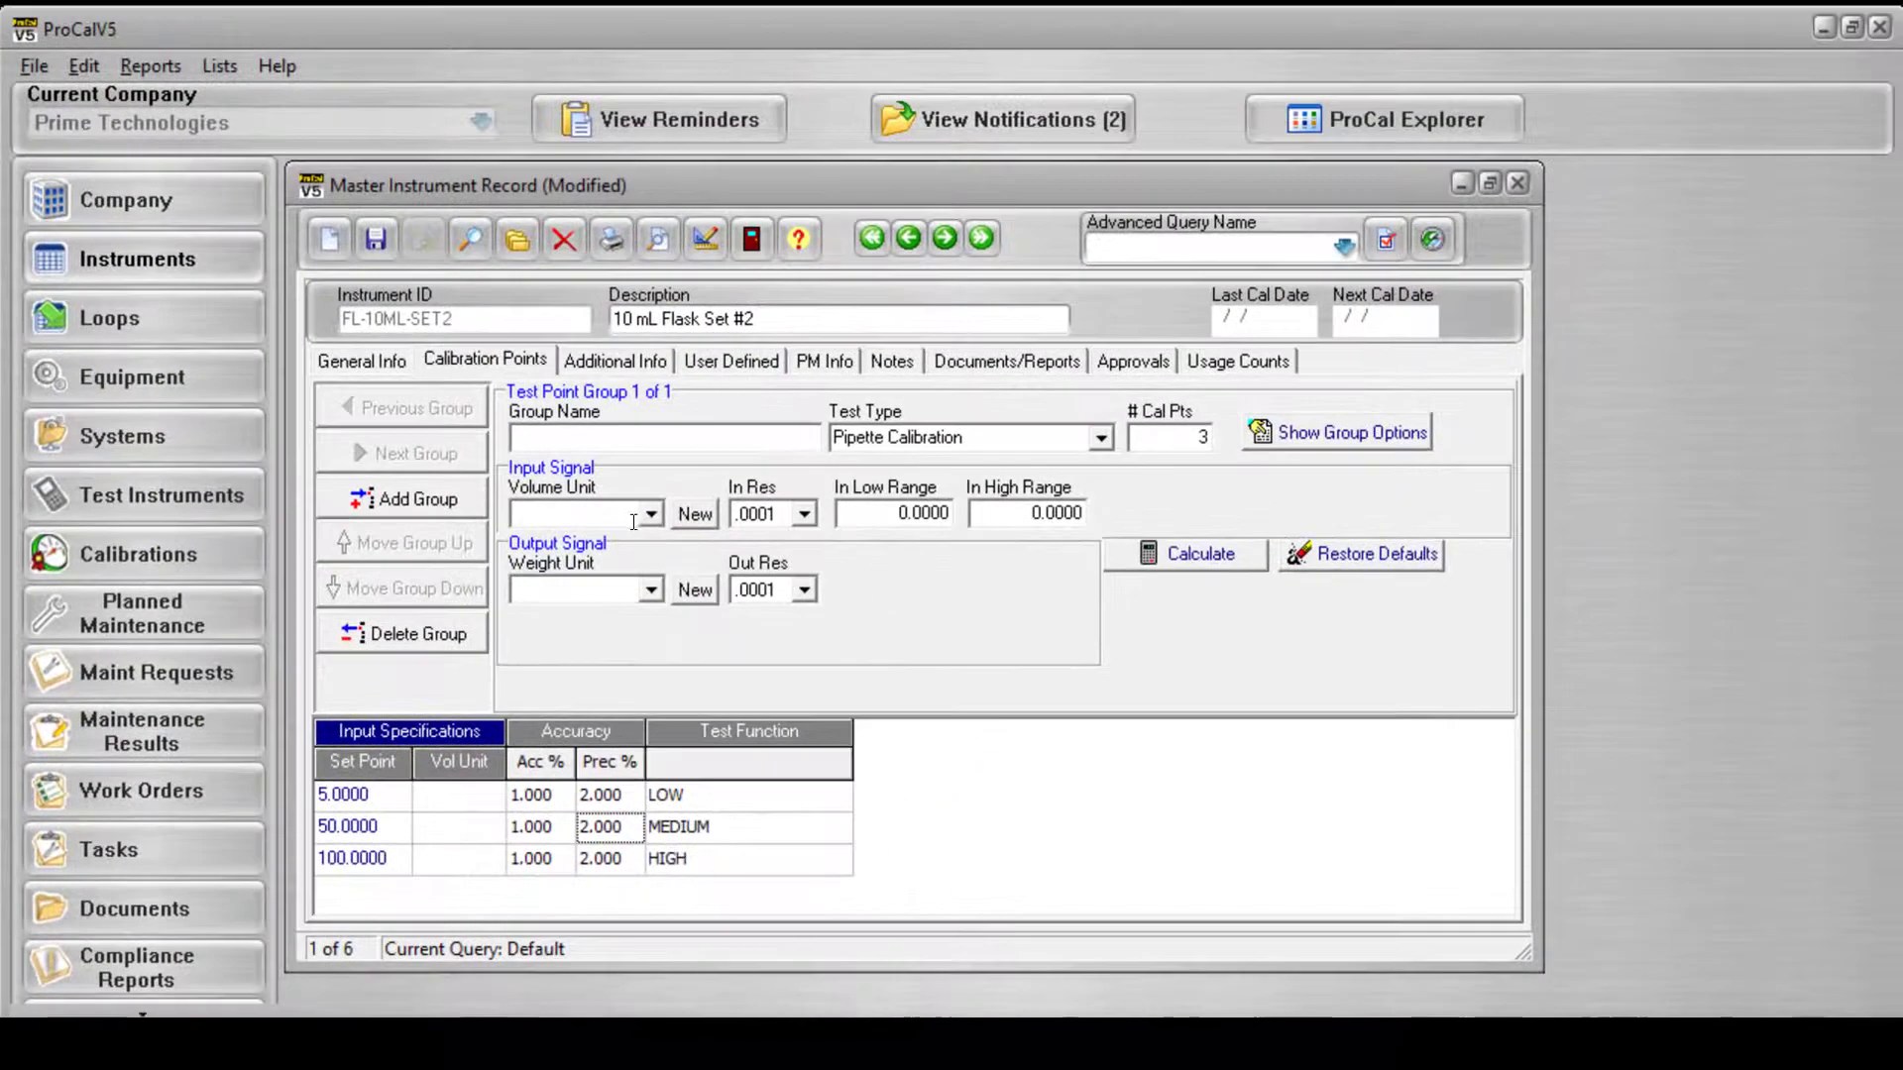
Set the Volume Unit to mL and the Weight Unit to gram.
click(1052, 171)
click(524, 622)
click(651, 590)
click(589, 659)
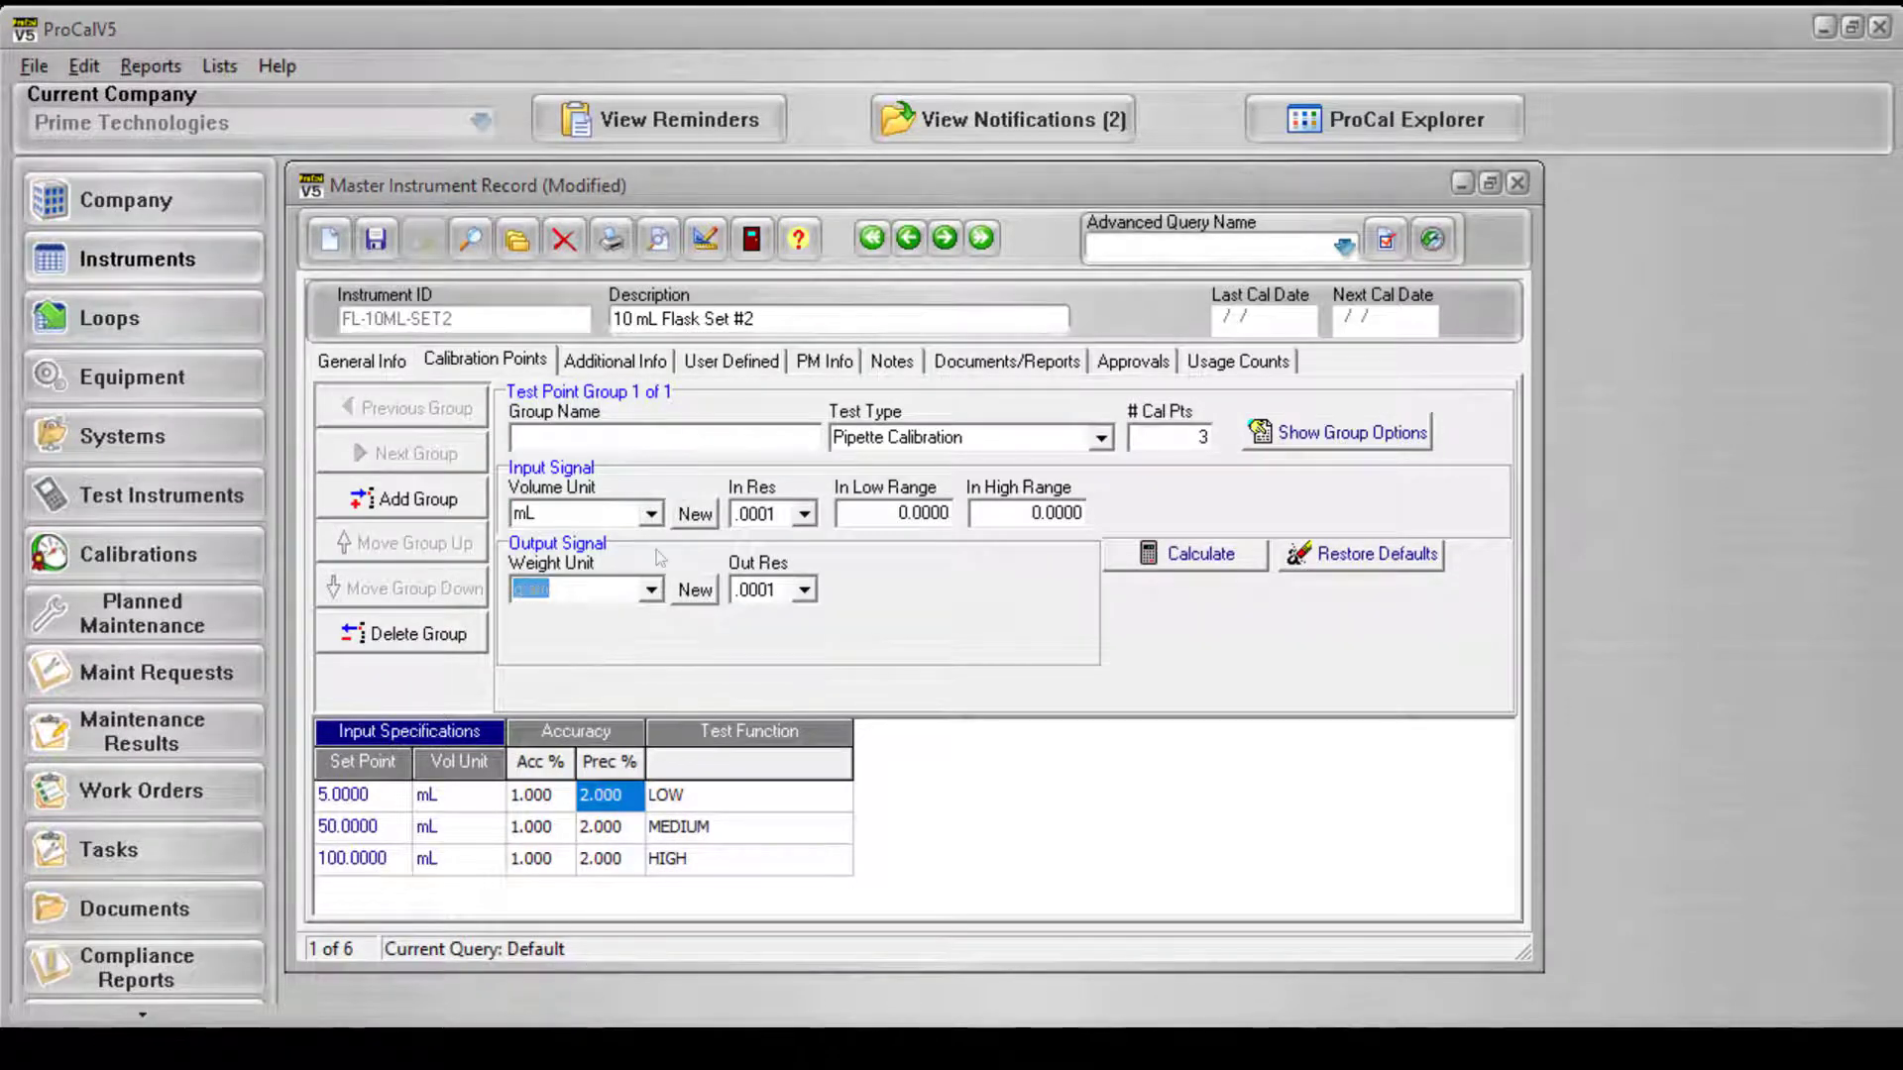
click(1293, 436)
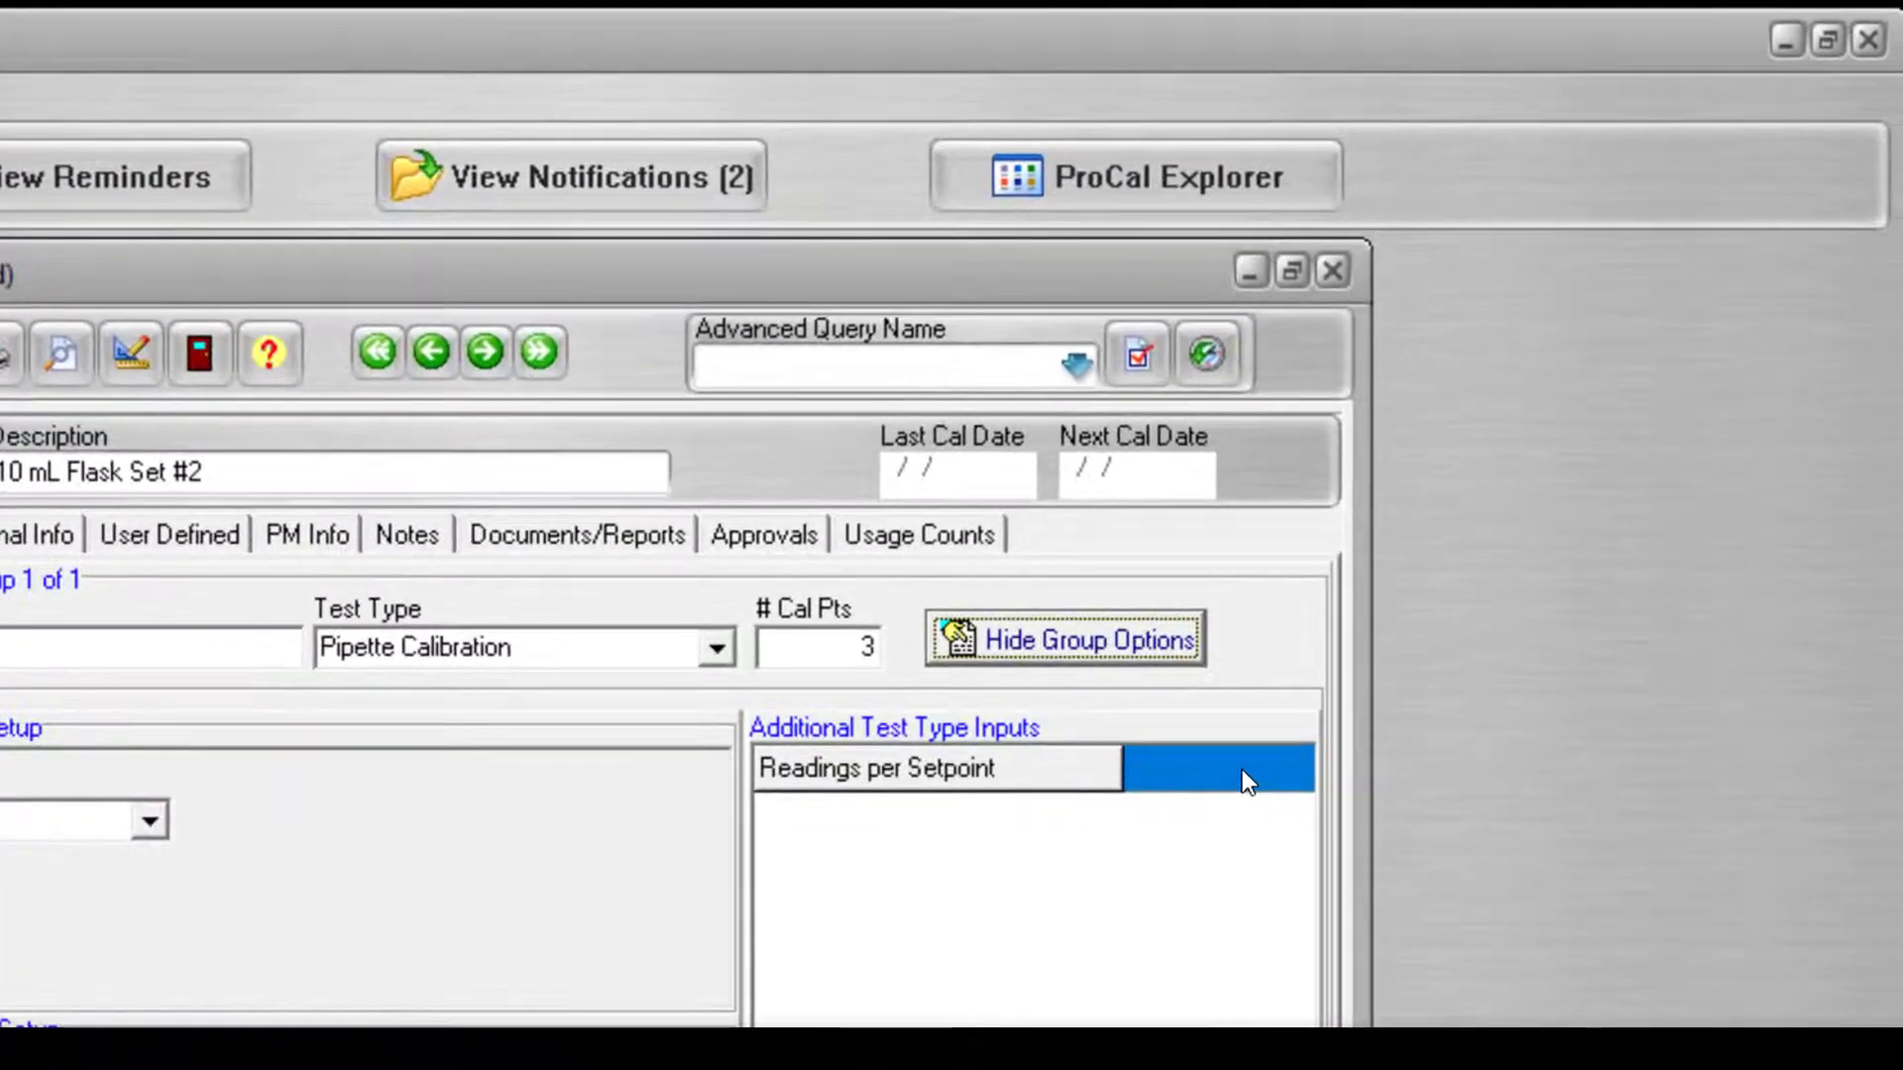
Change Readings per Setpoint to 3 and save the instrument record.
click(1427, 561)
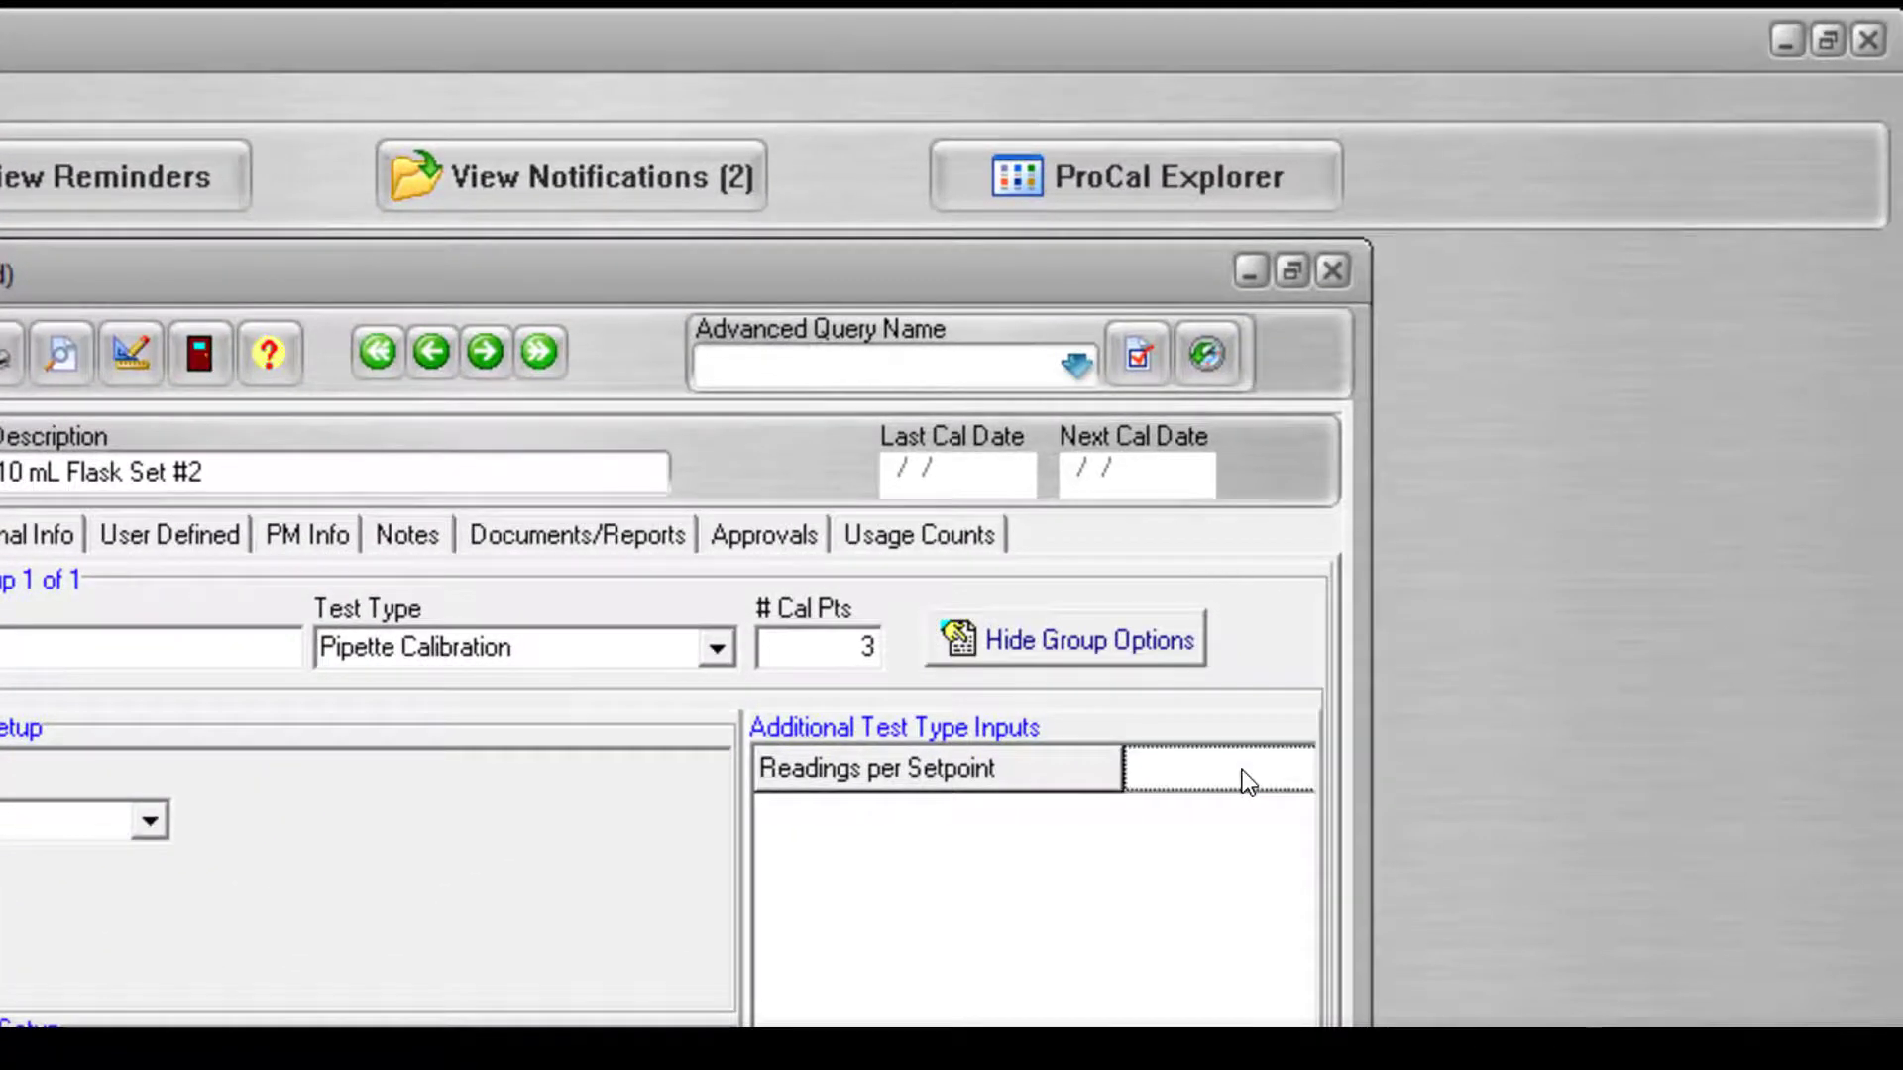
click(1247, 781)
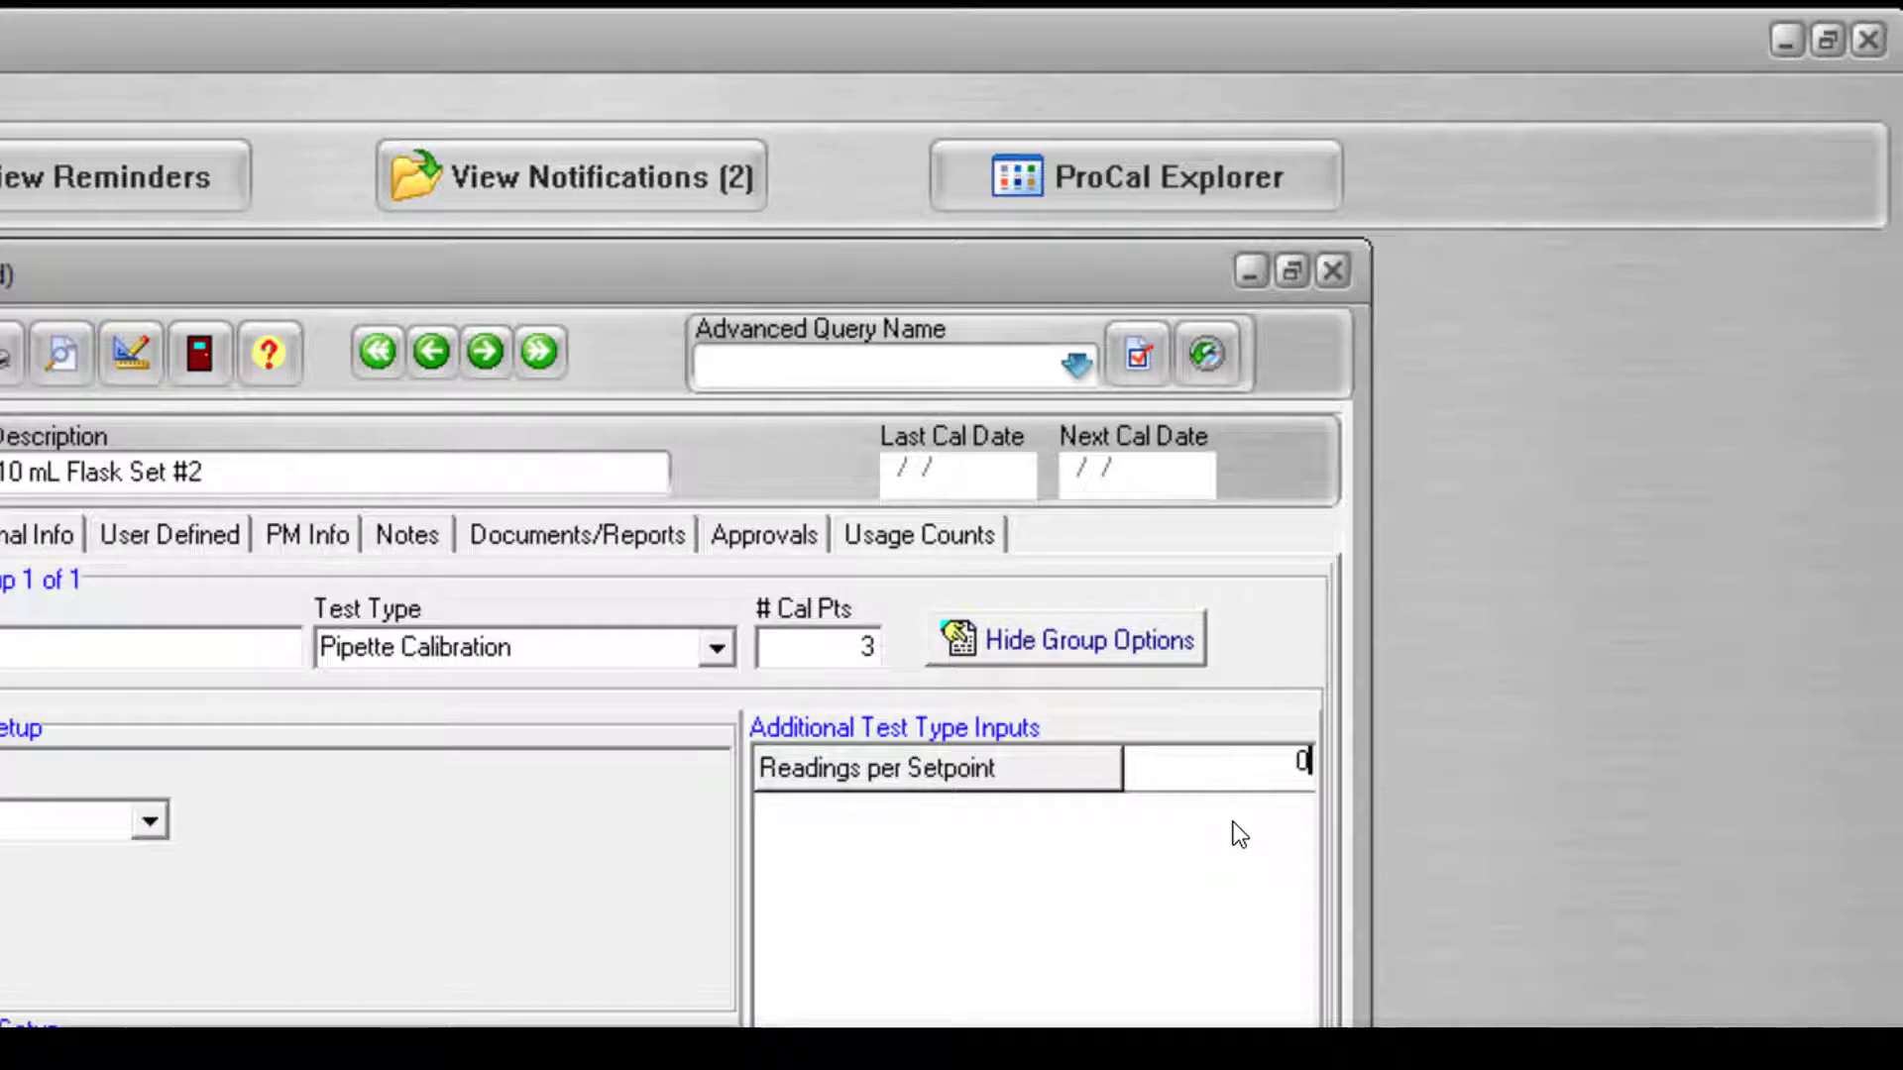
key(BackSpace)
text(3)
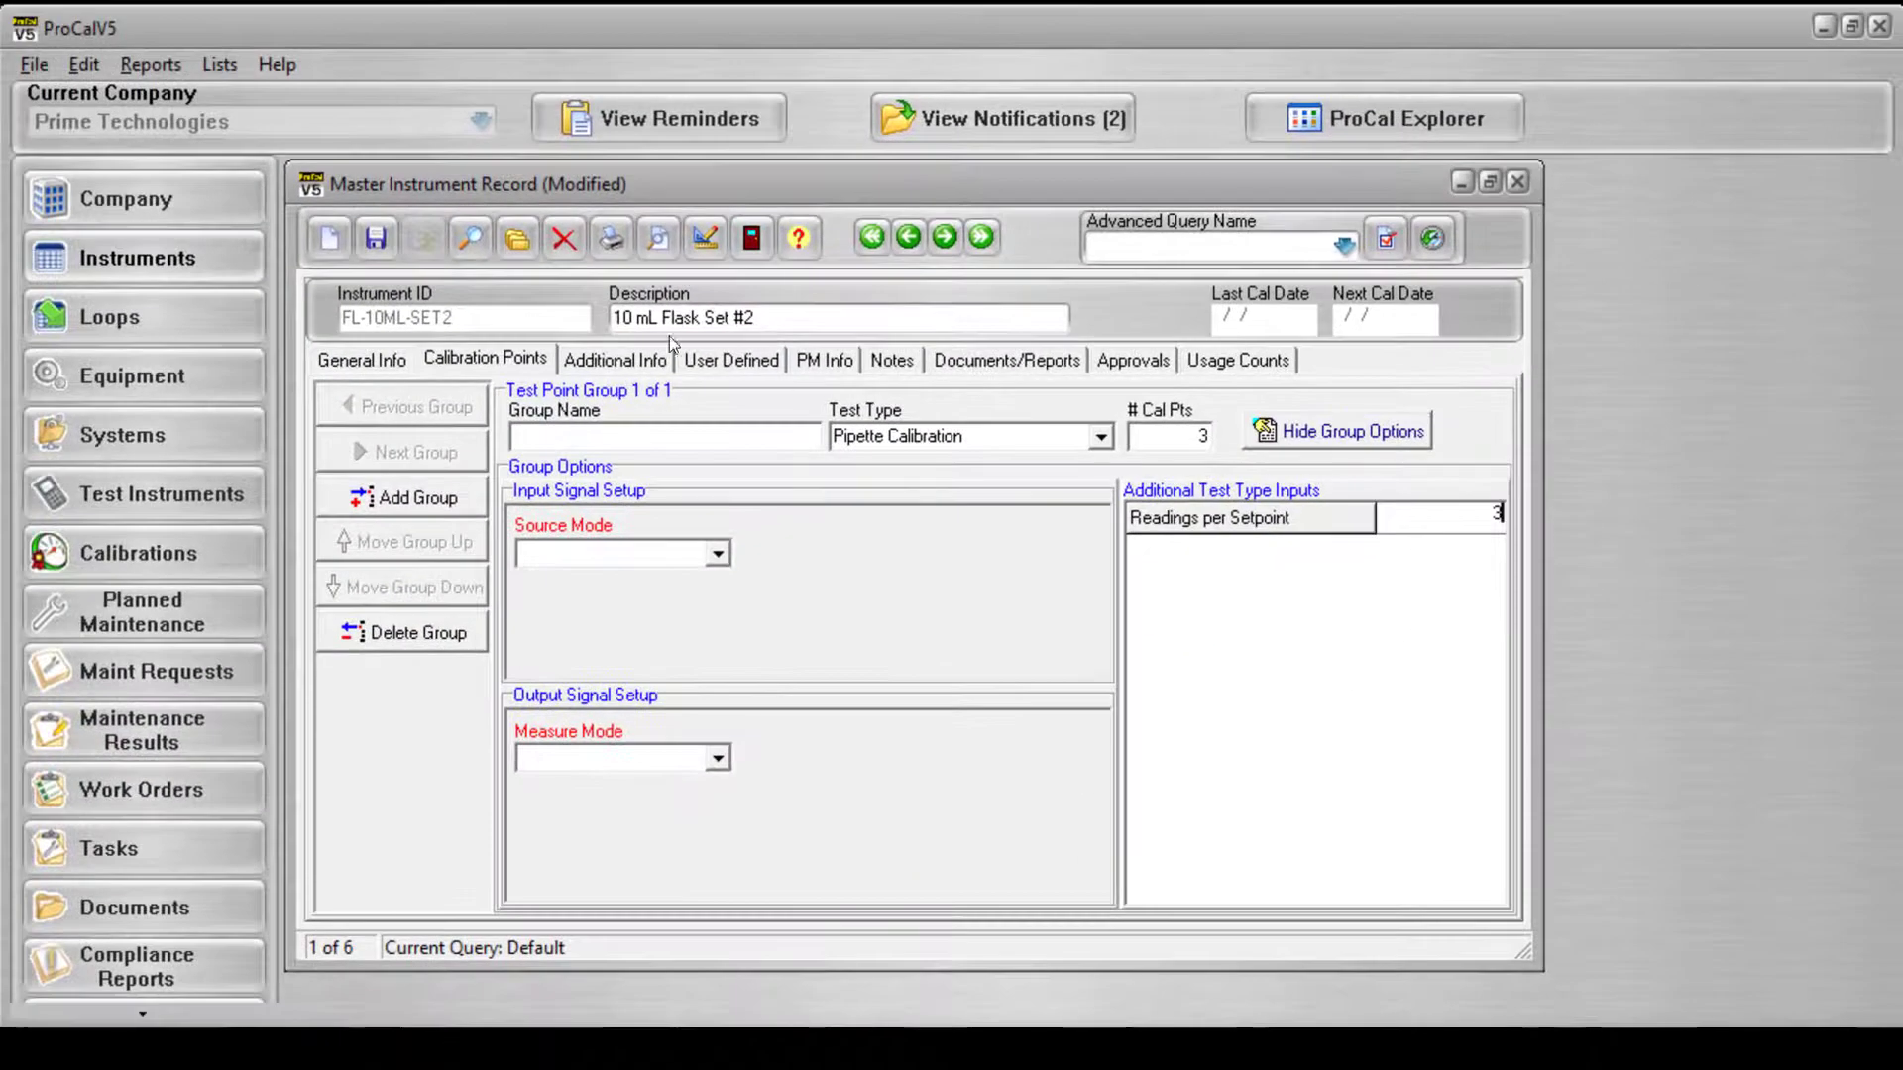
click(382, 237)
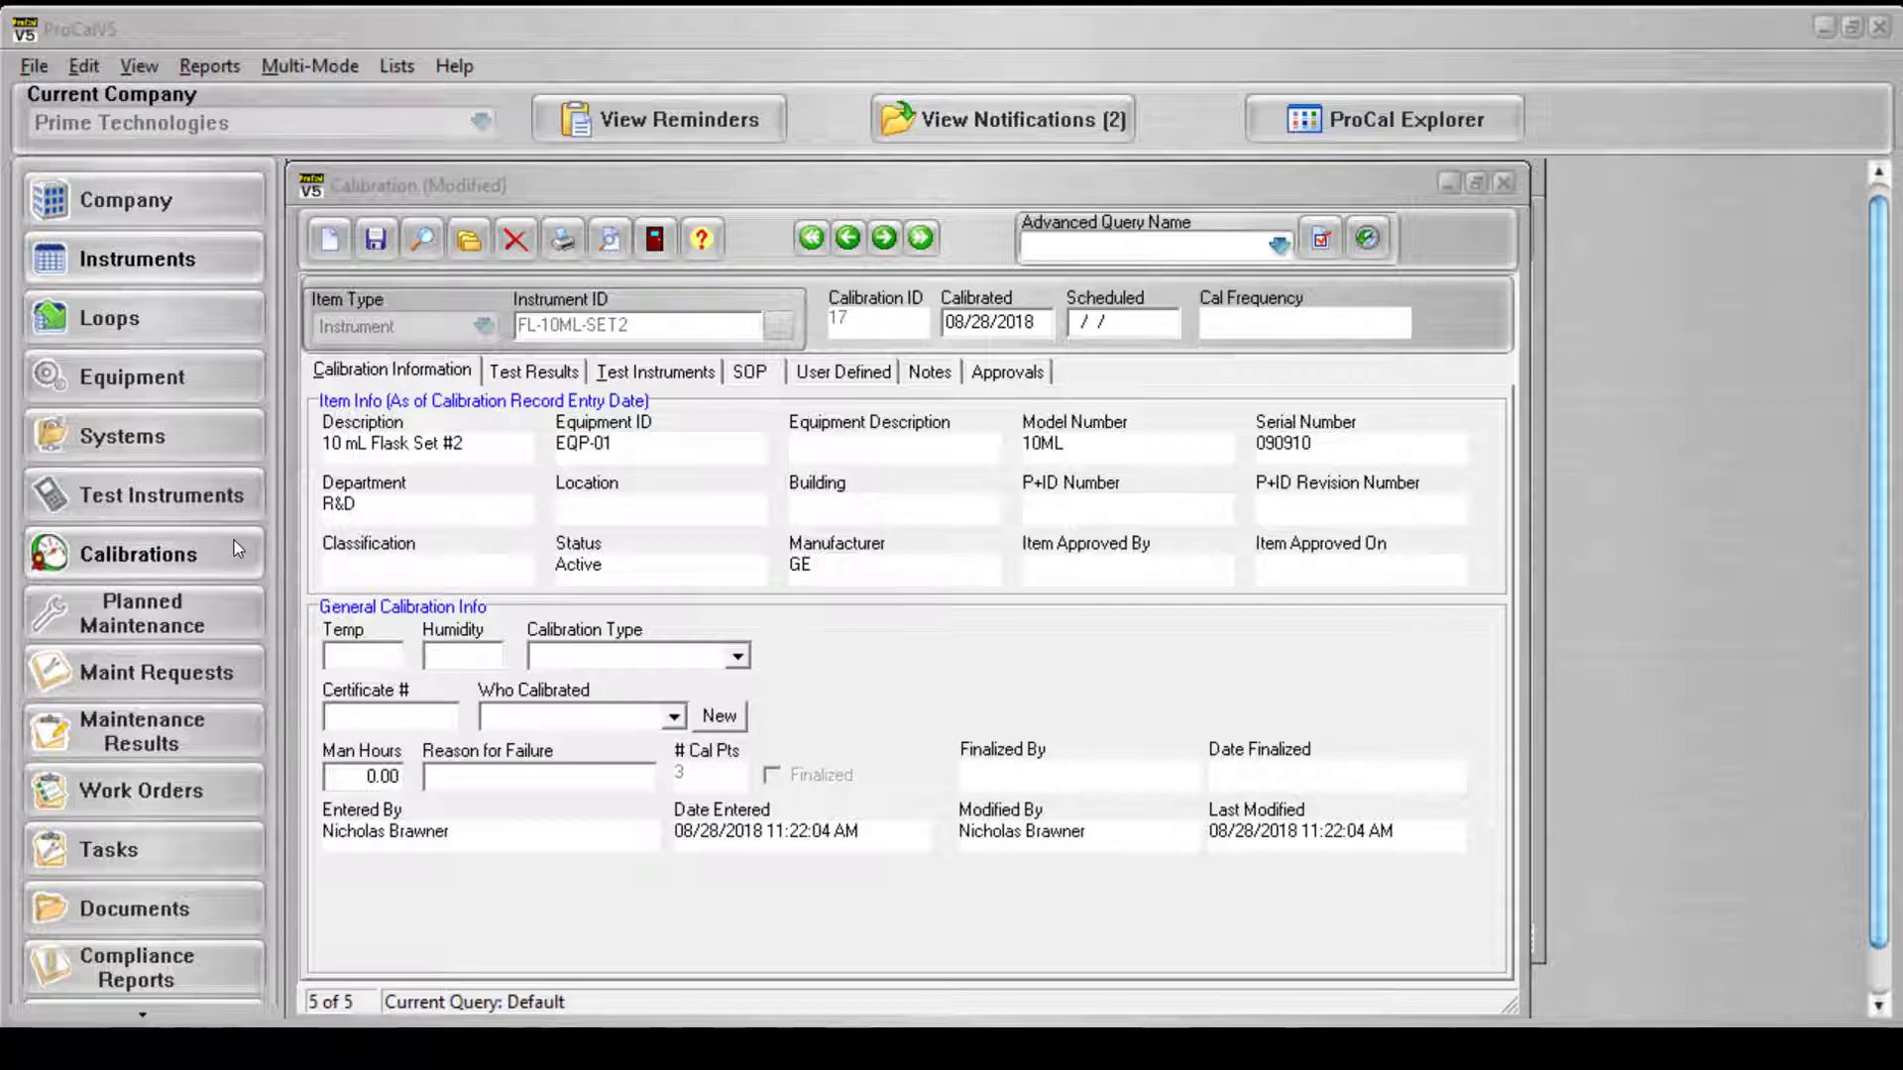
Review the 10 mL Flask Set #2 readings under Test Results via View / Enter Data.
click(537, 372)
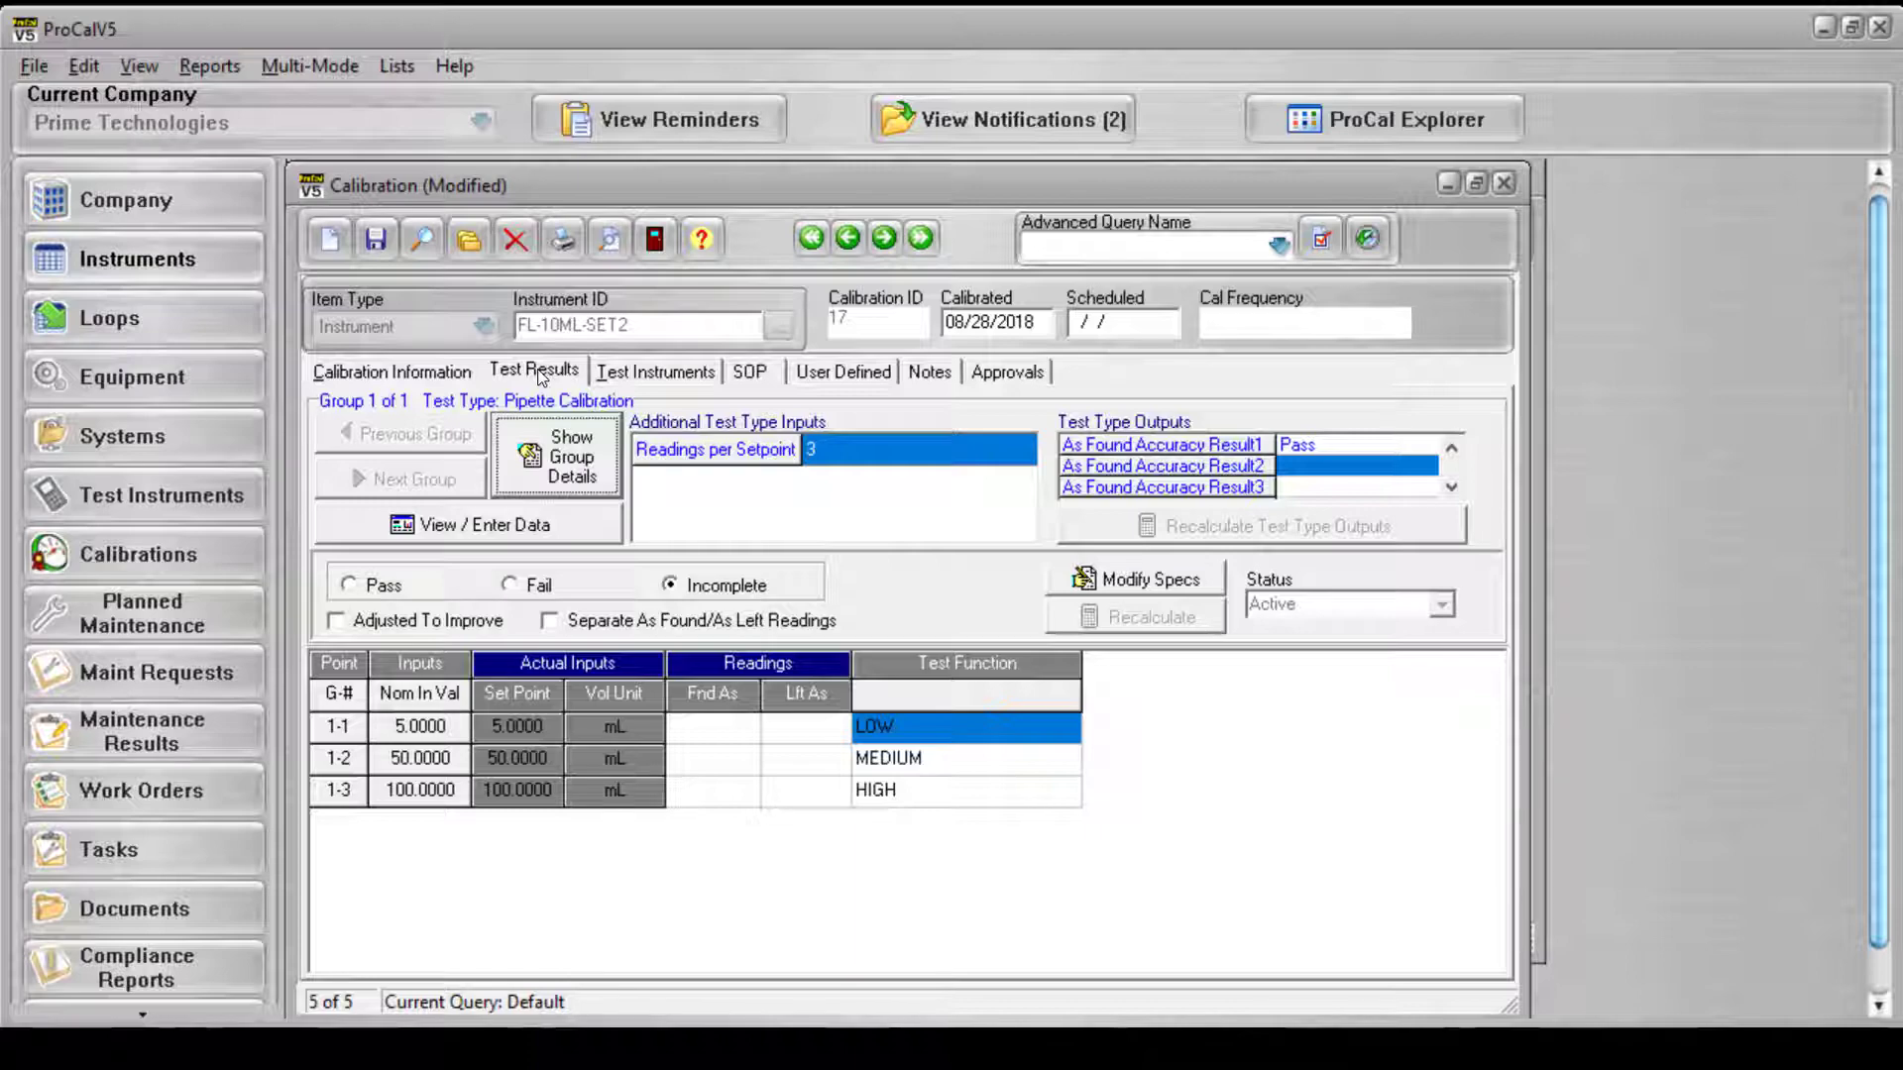
click(488, 530)
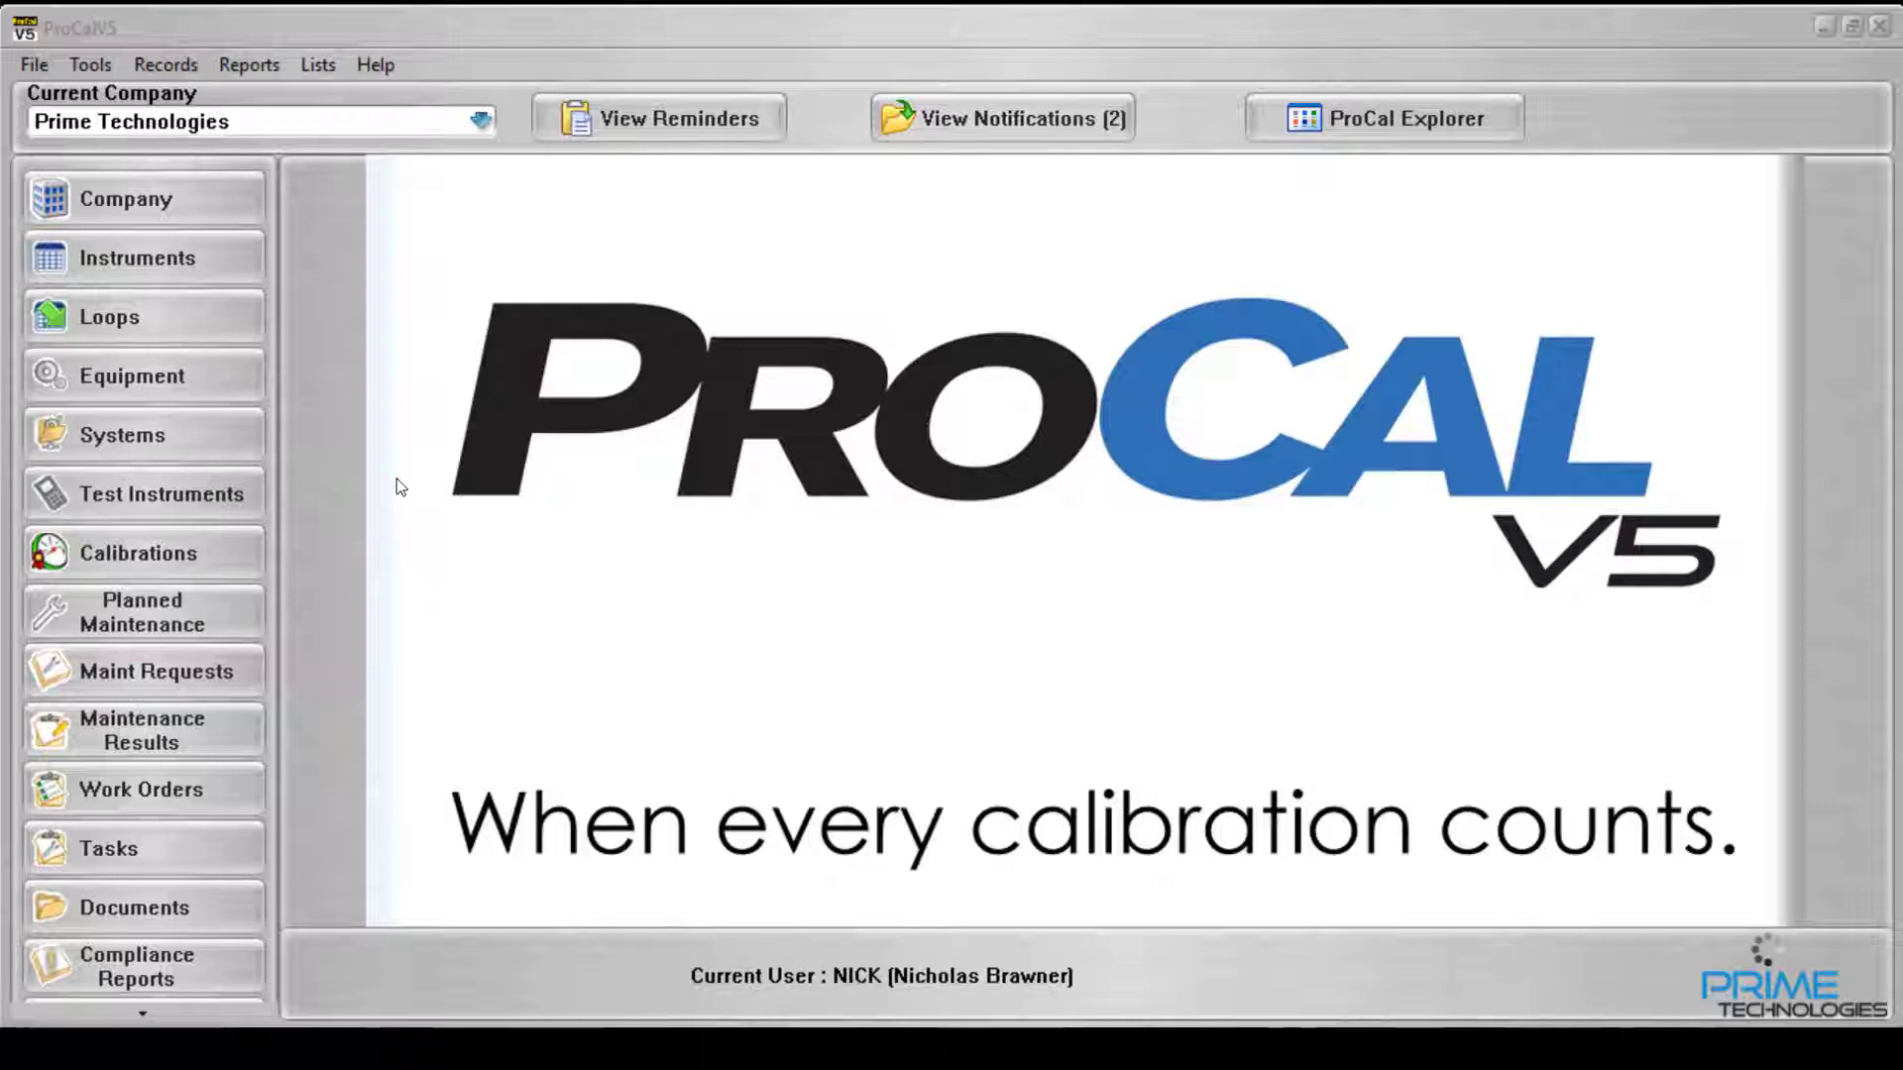
Add a Pipette Calibration with Conversion point group to the Pressure Vat Model 2200 record.
click(227, 259)
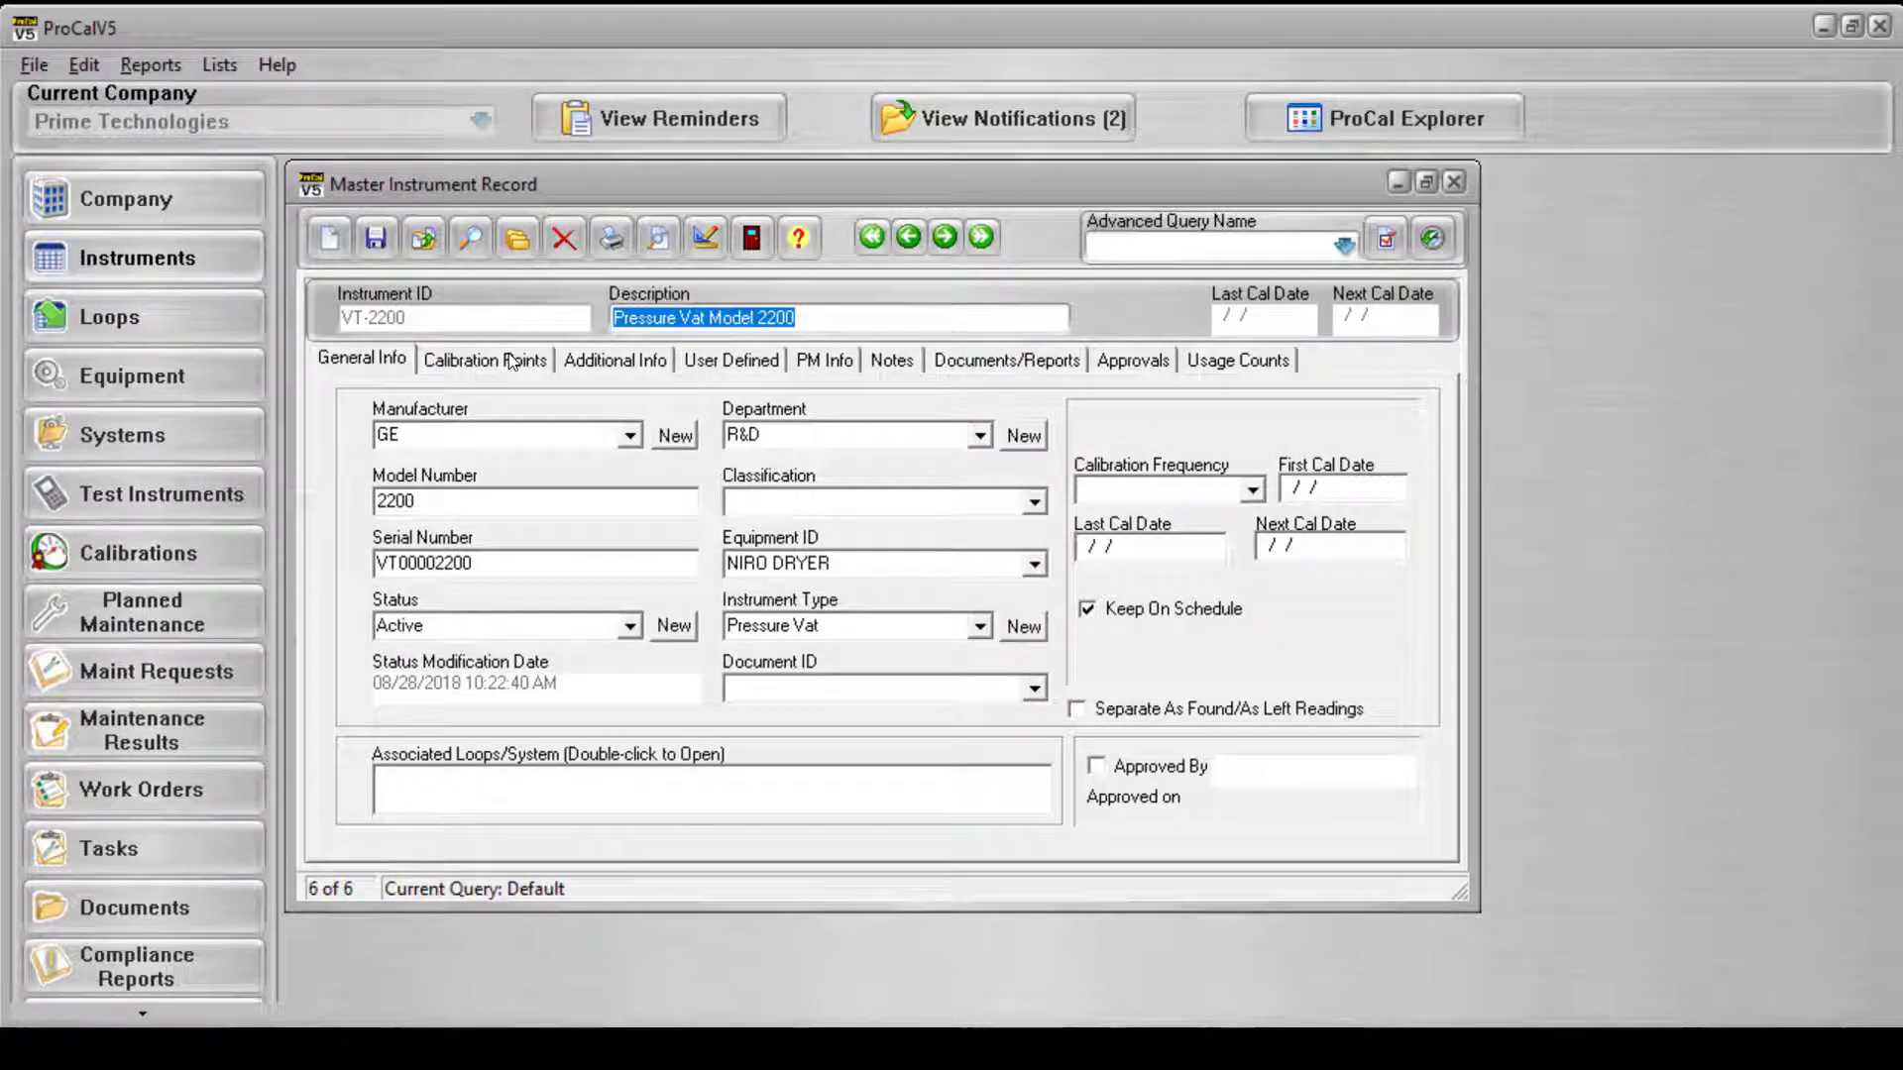
click(509, 355)
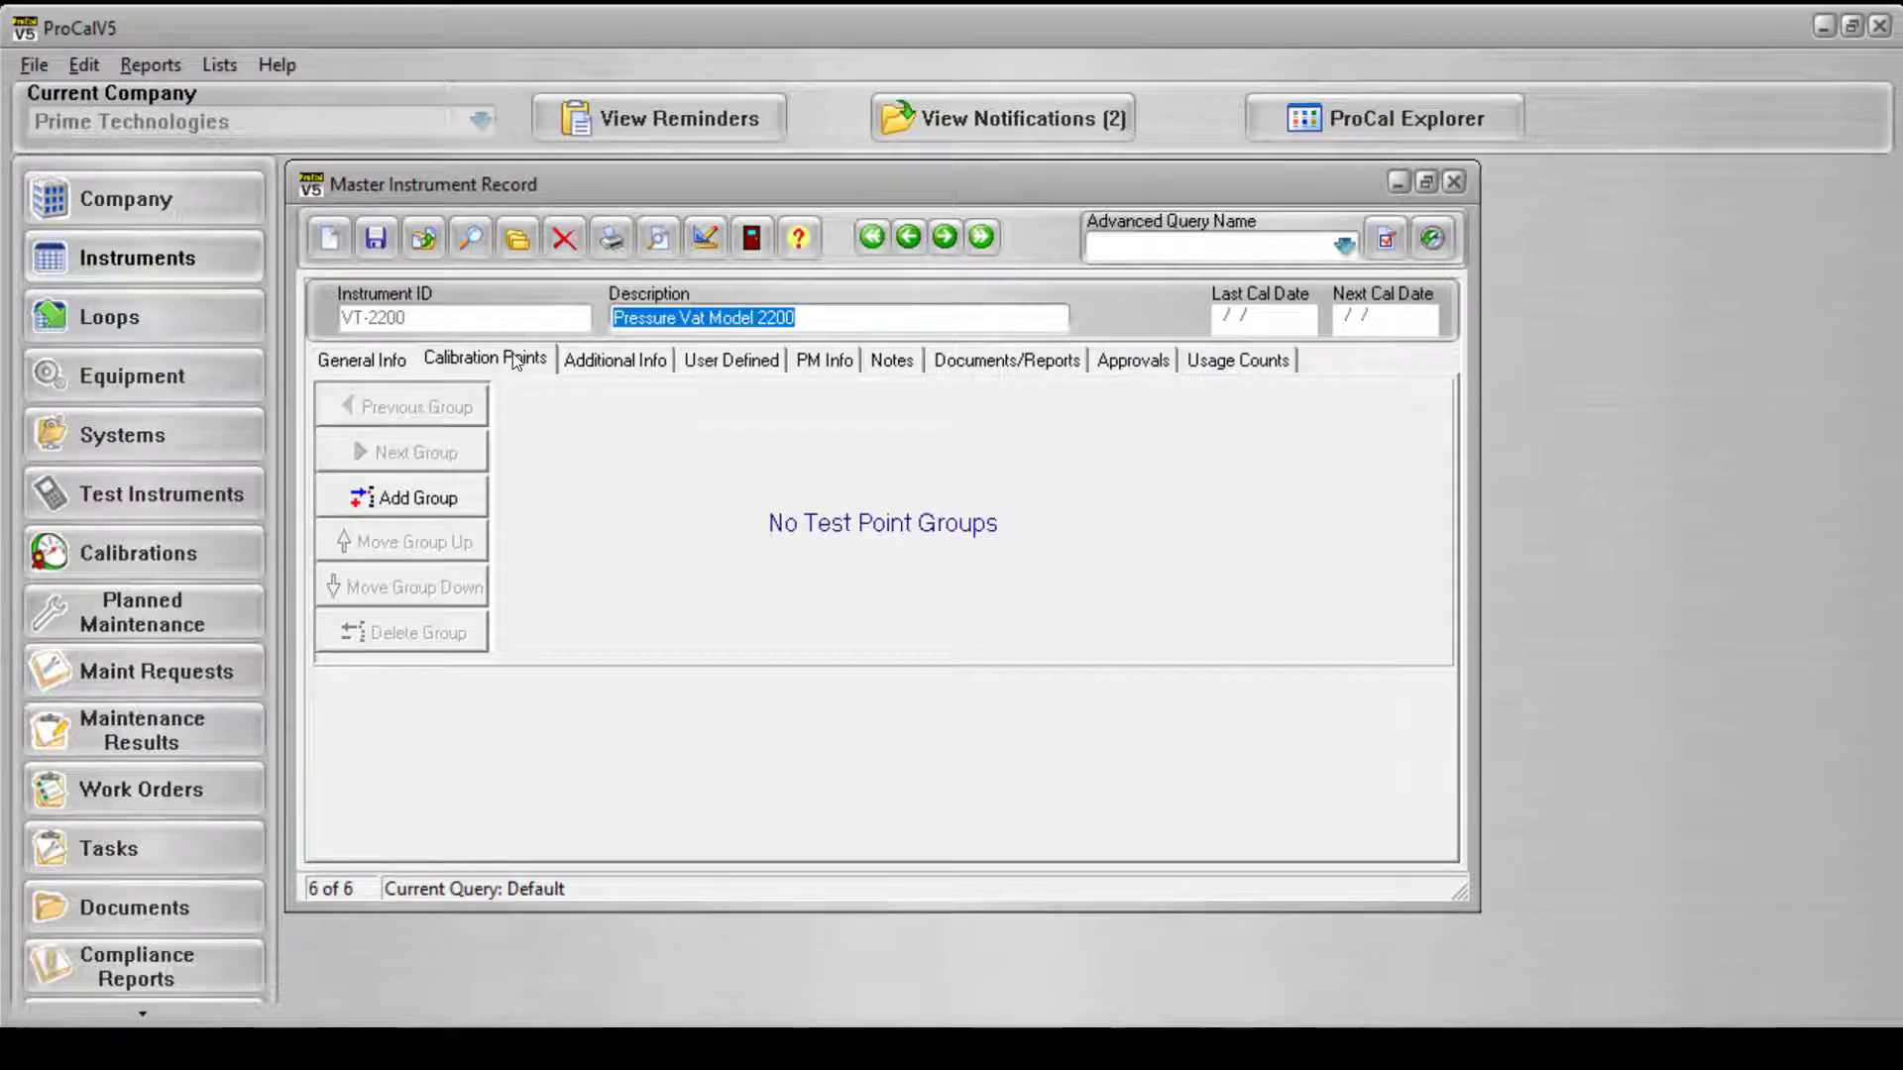
click(473, 500)
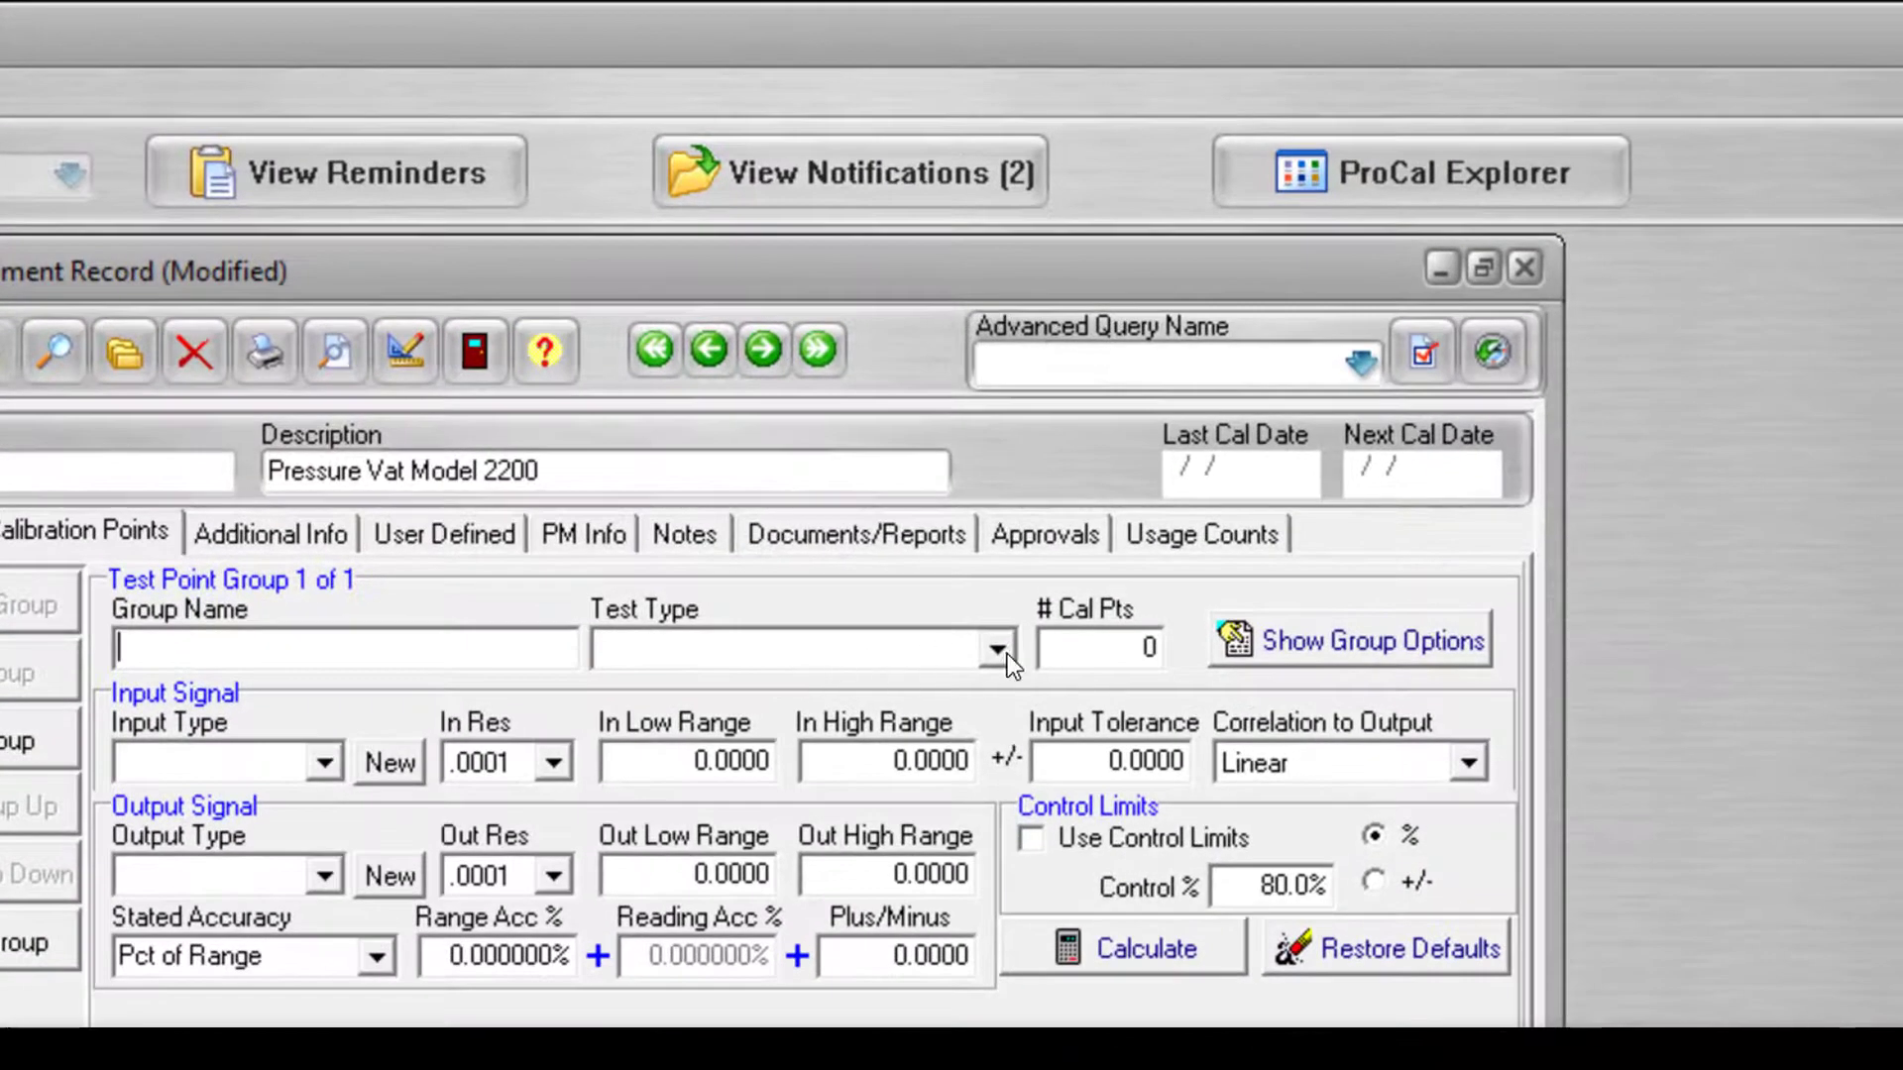
click(996, 649)
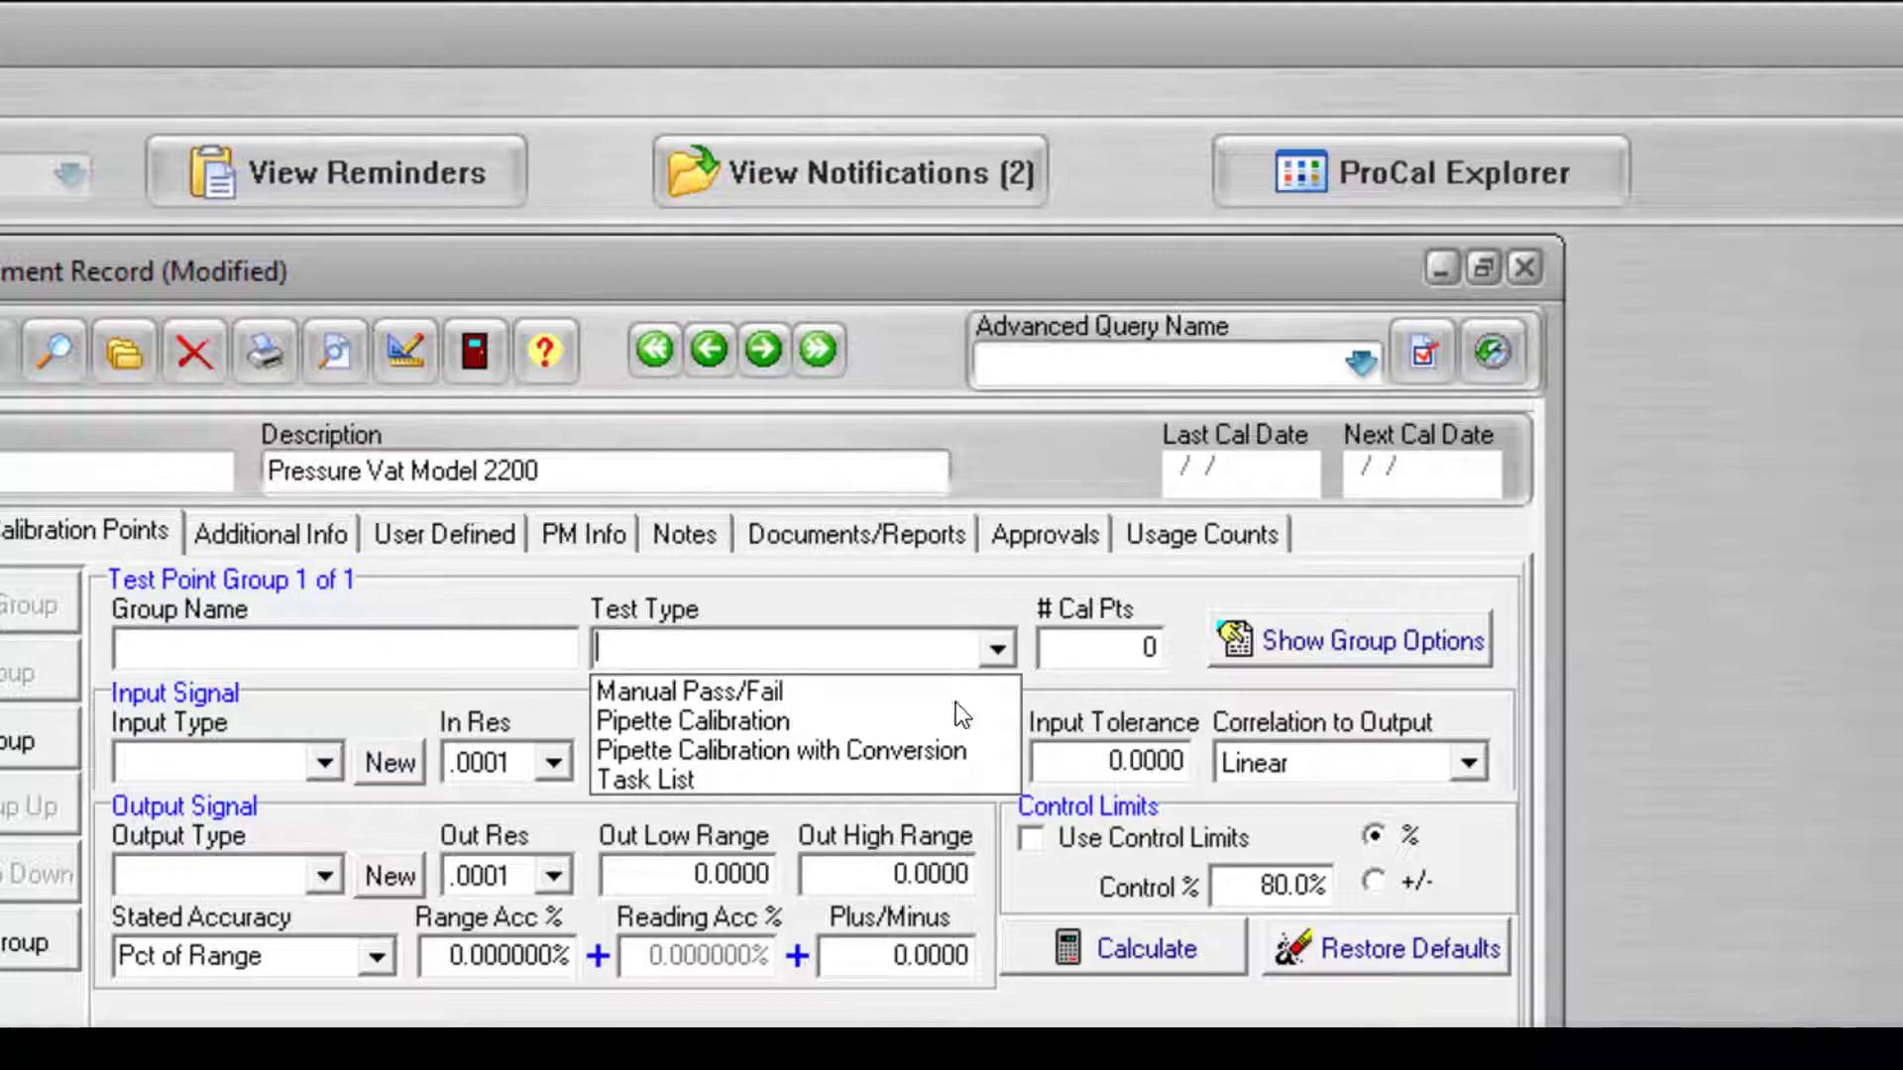
click(867, 751)
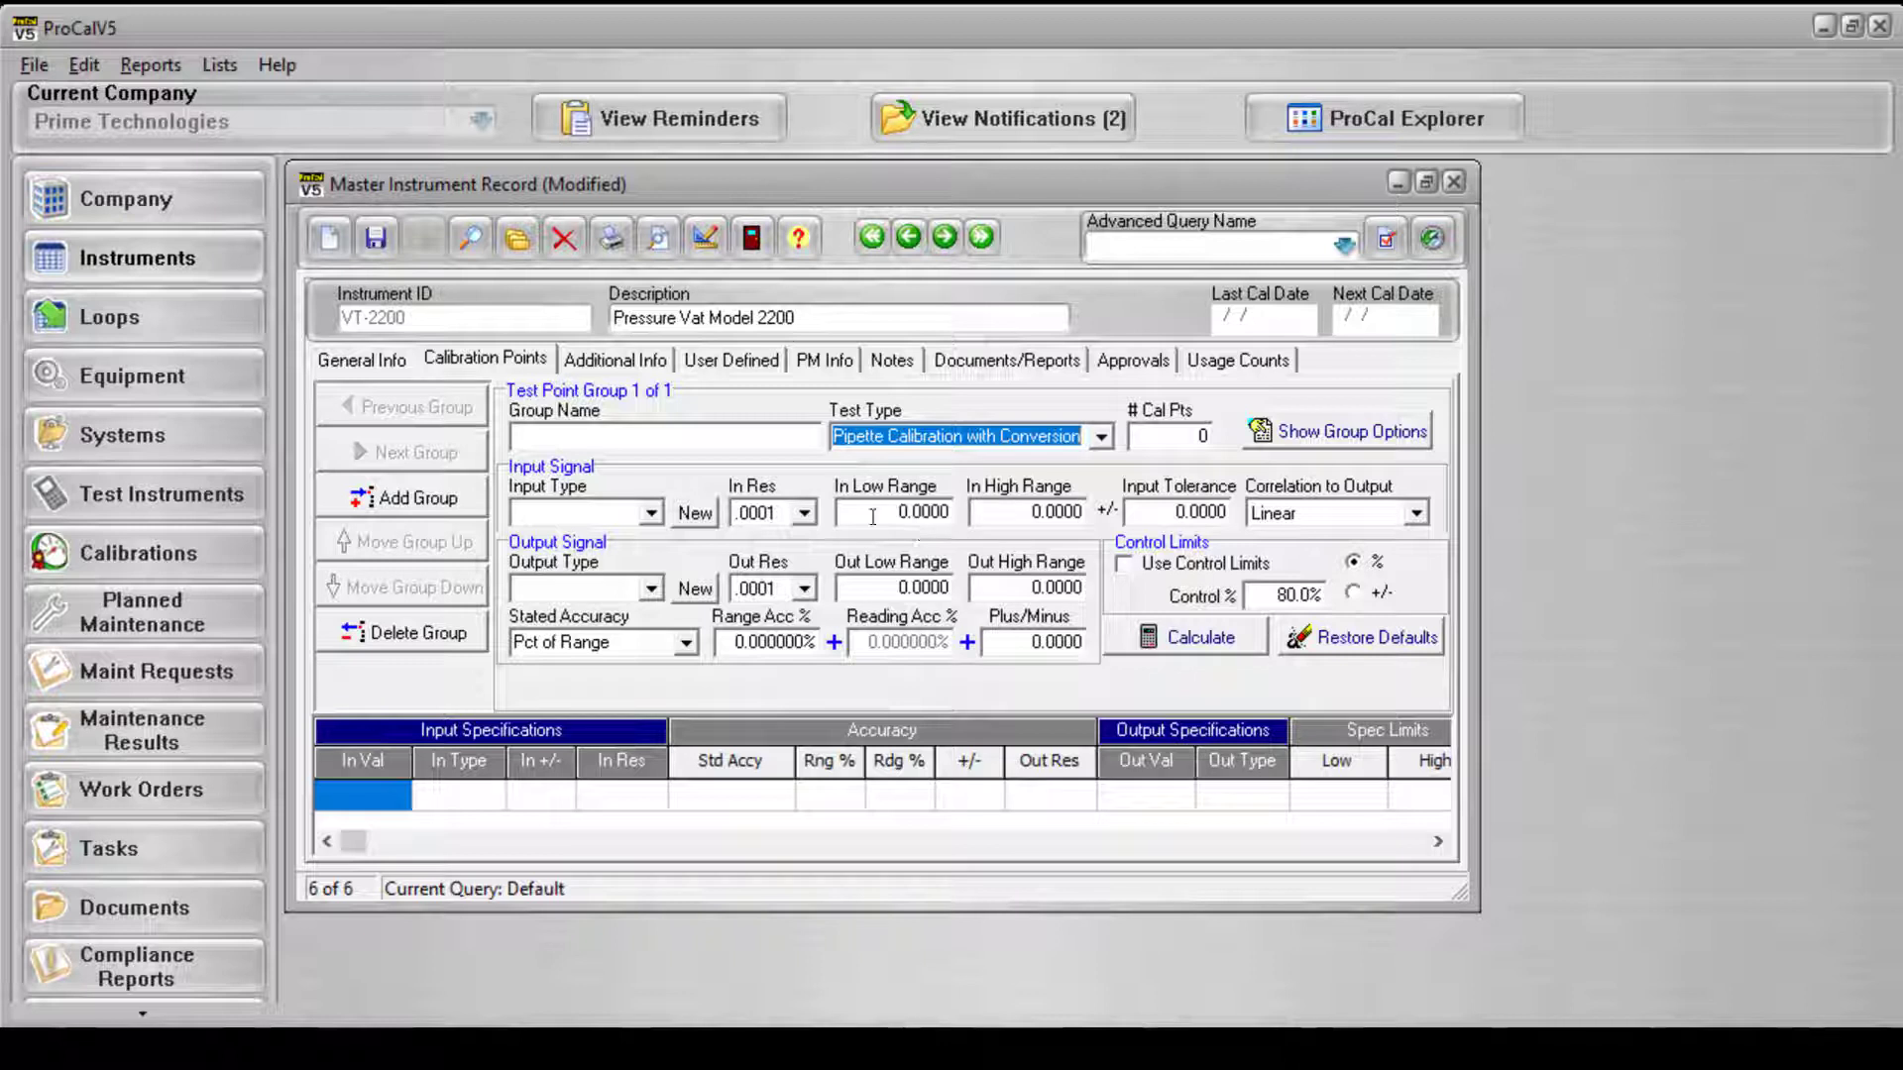
Set mL volume and gram weight units, with the range starting at 240.
key(Tab)
click(652, 514)
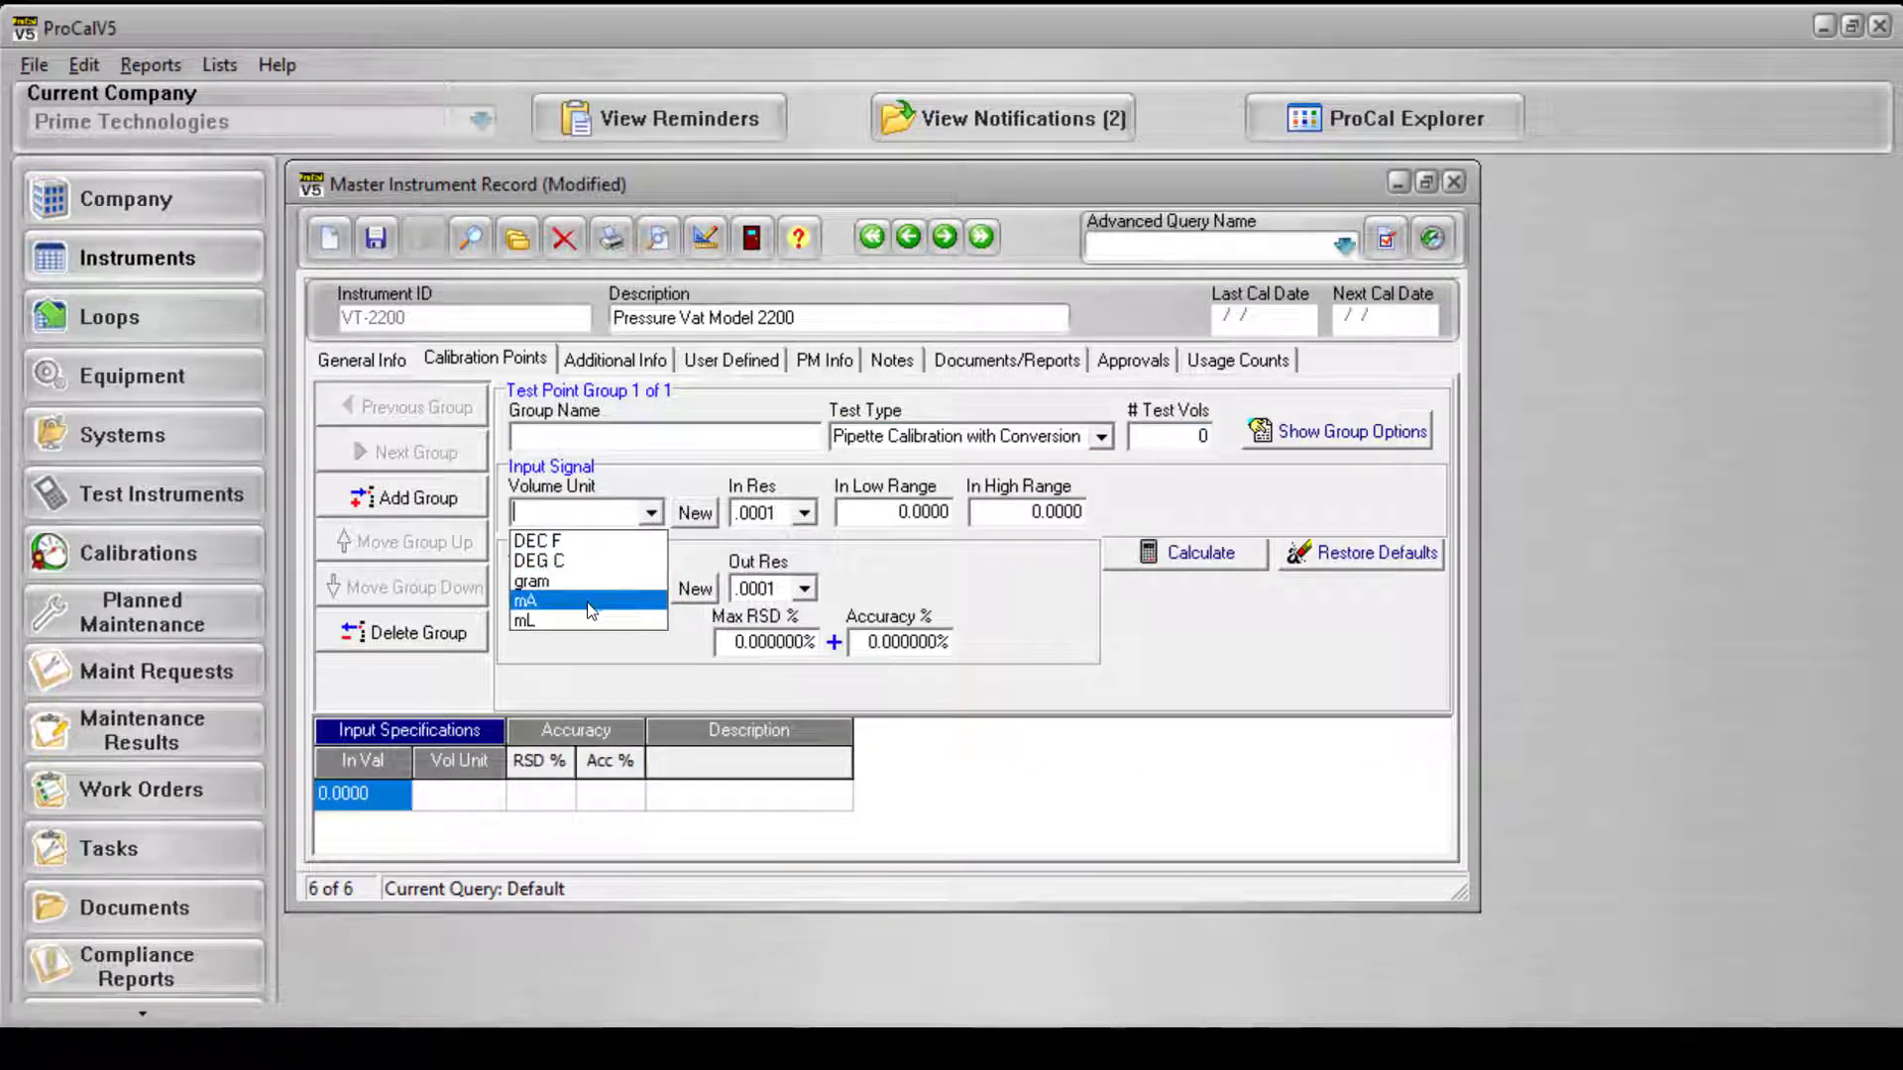
click(555, 620)
click(651, 588)
click(541, 657)
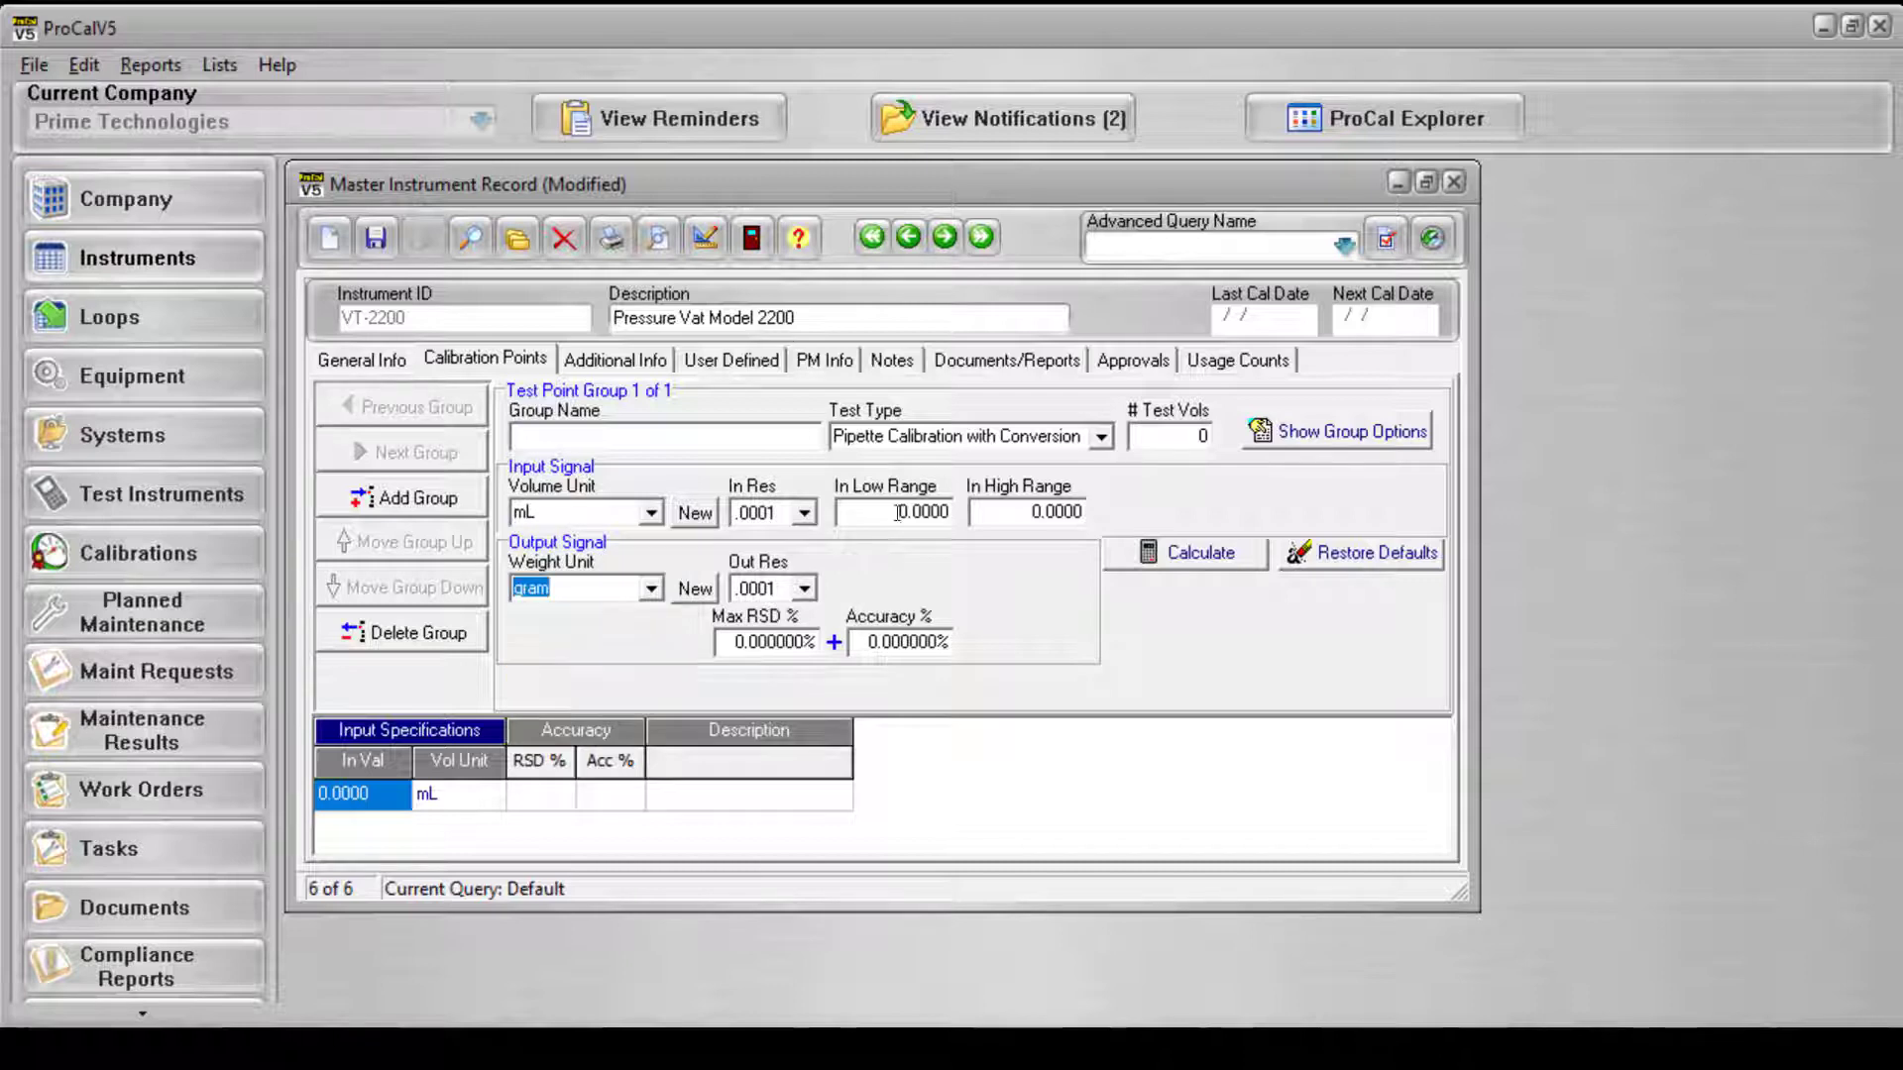
click(931, 524)
text(240)
key(Tab)
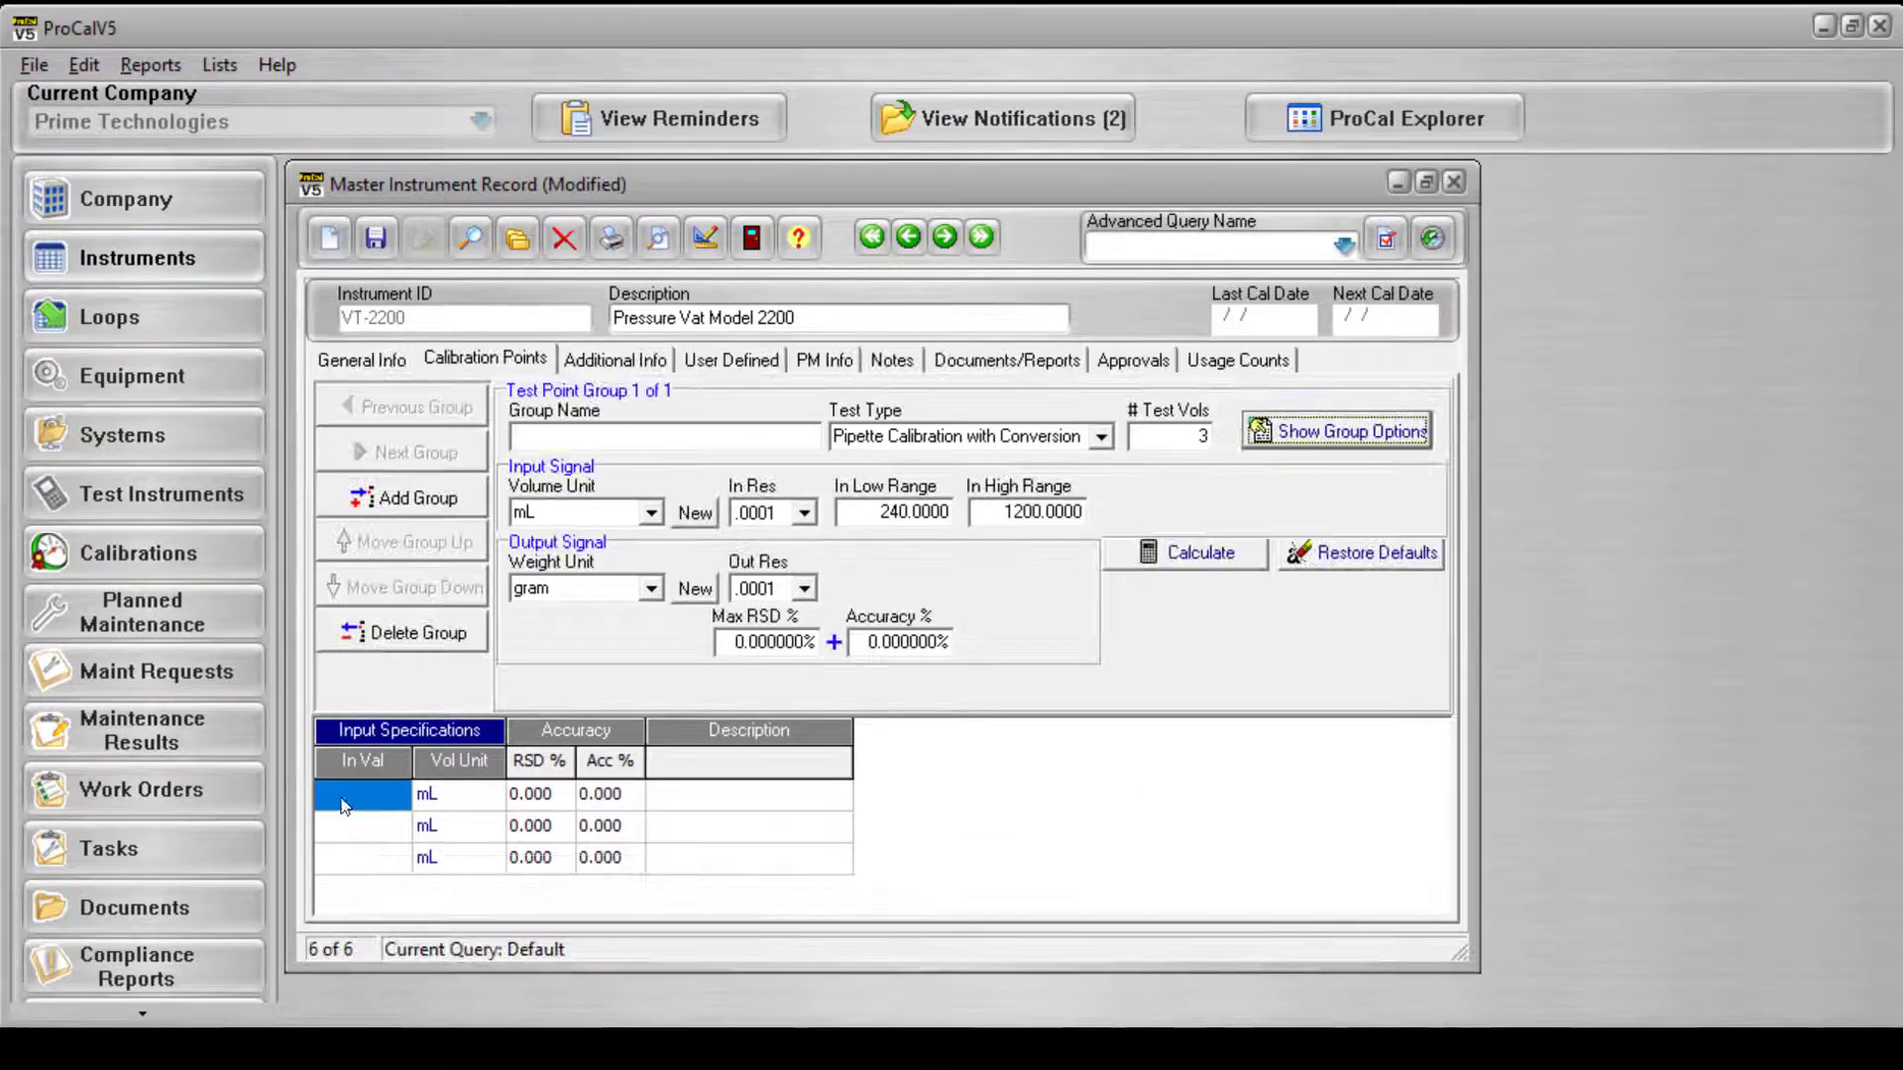
Enter test volumes 240, 600 and 1200 in the grid.
click(346, 791)
text(240)
key(Return)
text(600)
key(Return)
text(1200)
Fill in 2% RSD and 2% accuracy for the test volumes.
click(540, 798)
text(2)
key(Return)
text(2)
key(Return)
text(2)
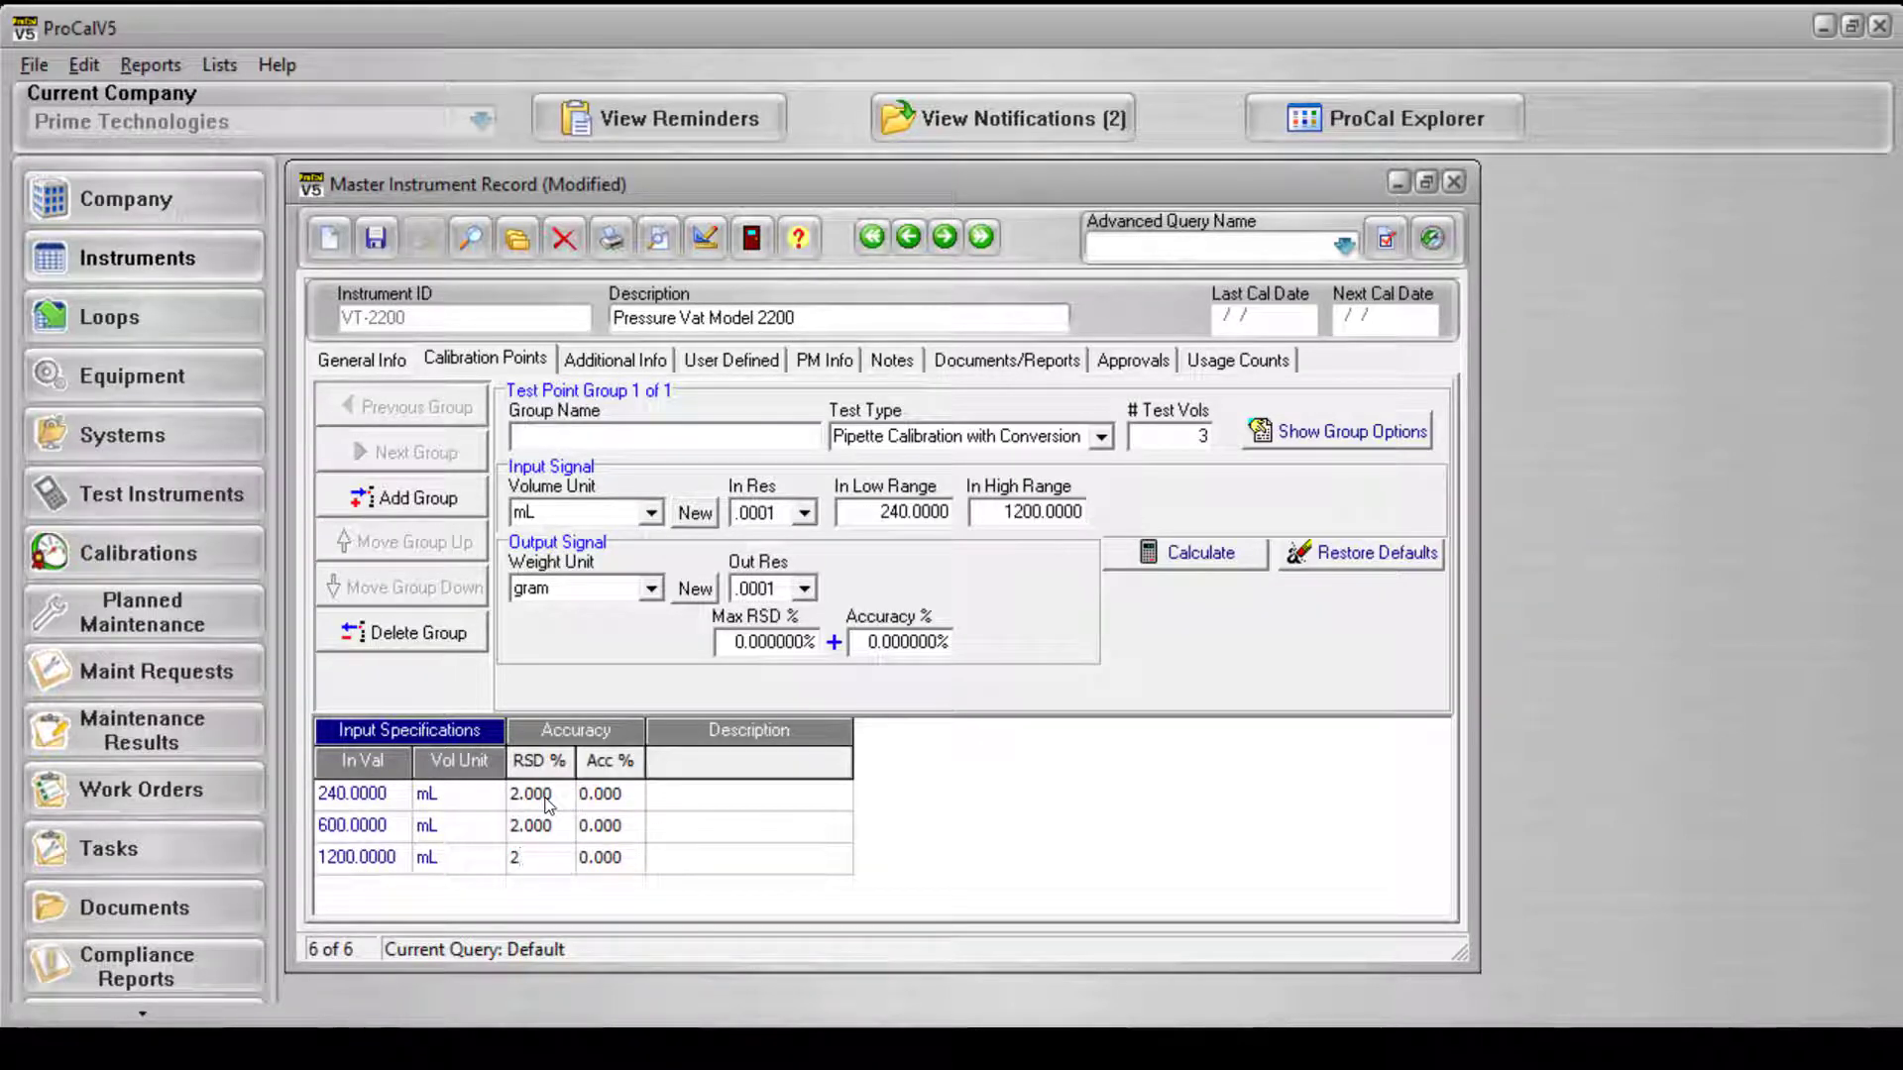
click(607, 792)
text(2)
key(Return)
text(2)
key(Return)
text(2)
click(1329, 435)
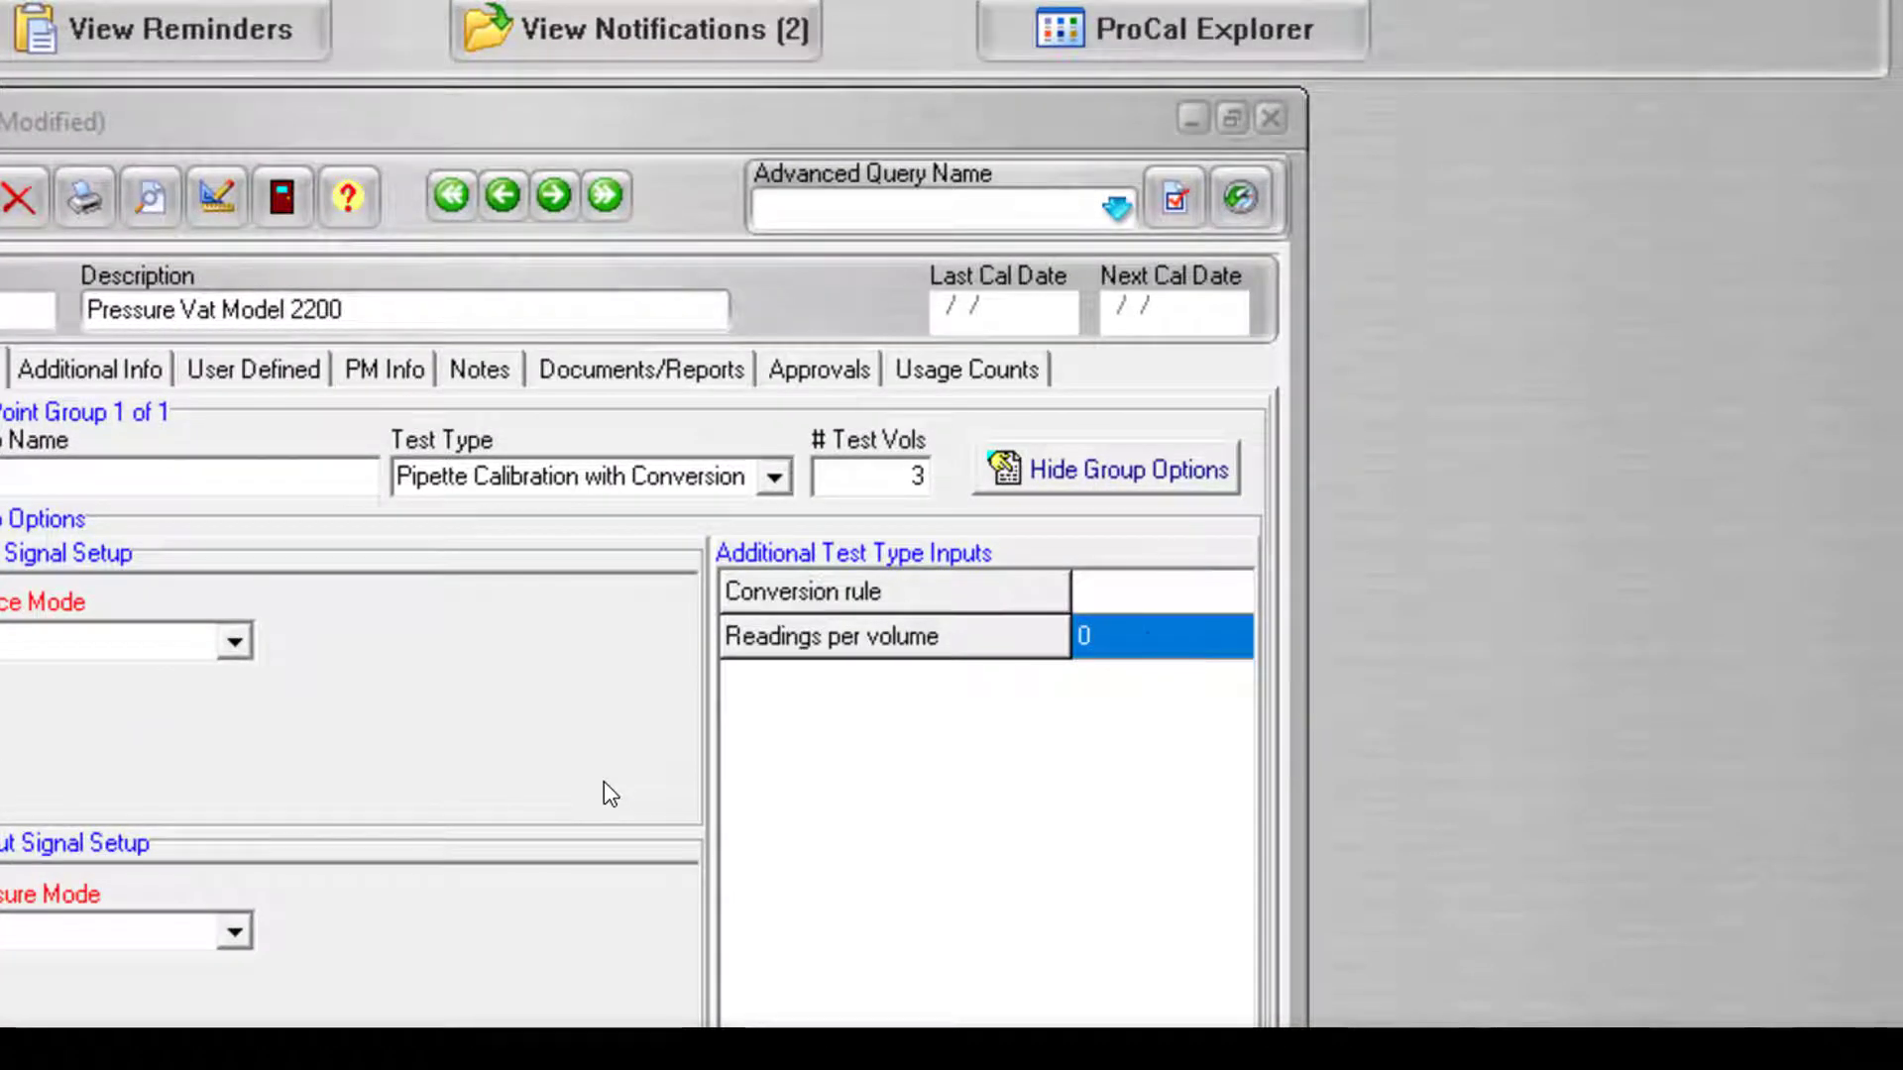
Set Readings per volume to 3 and the conversion rule to Milligram to Micro-liter.
click(1192, 646)
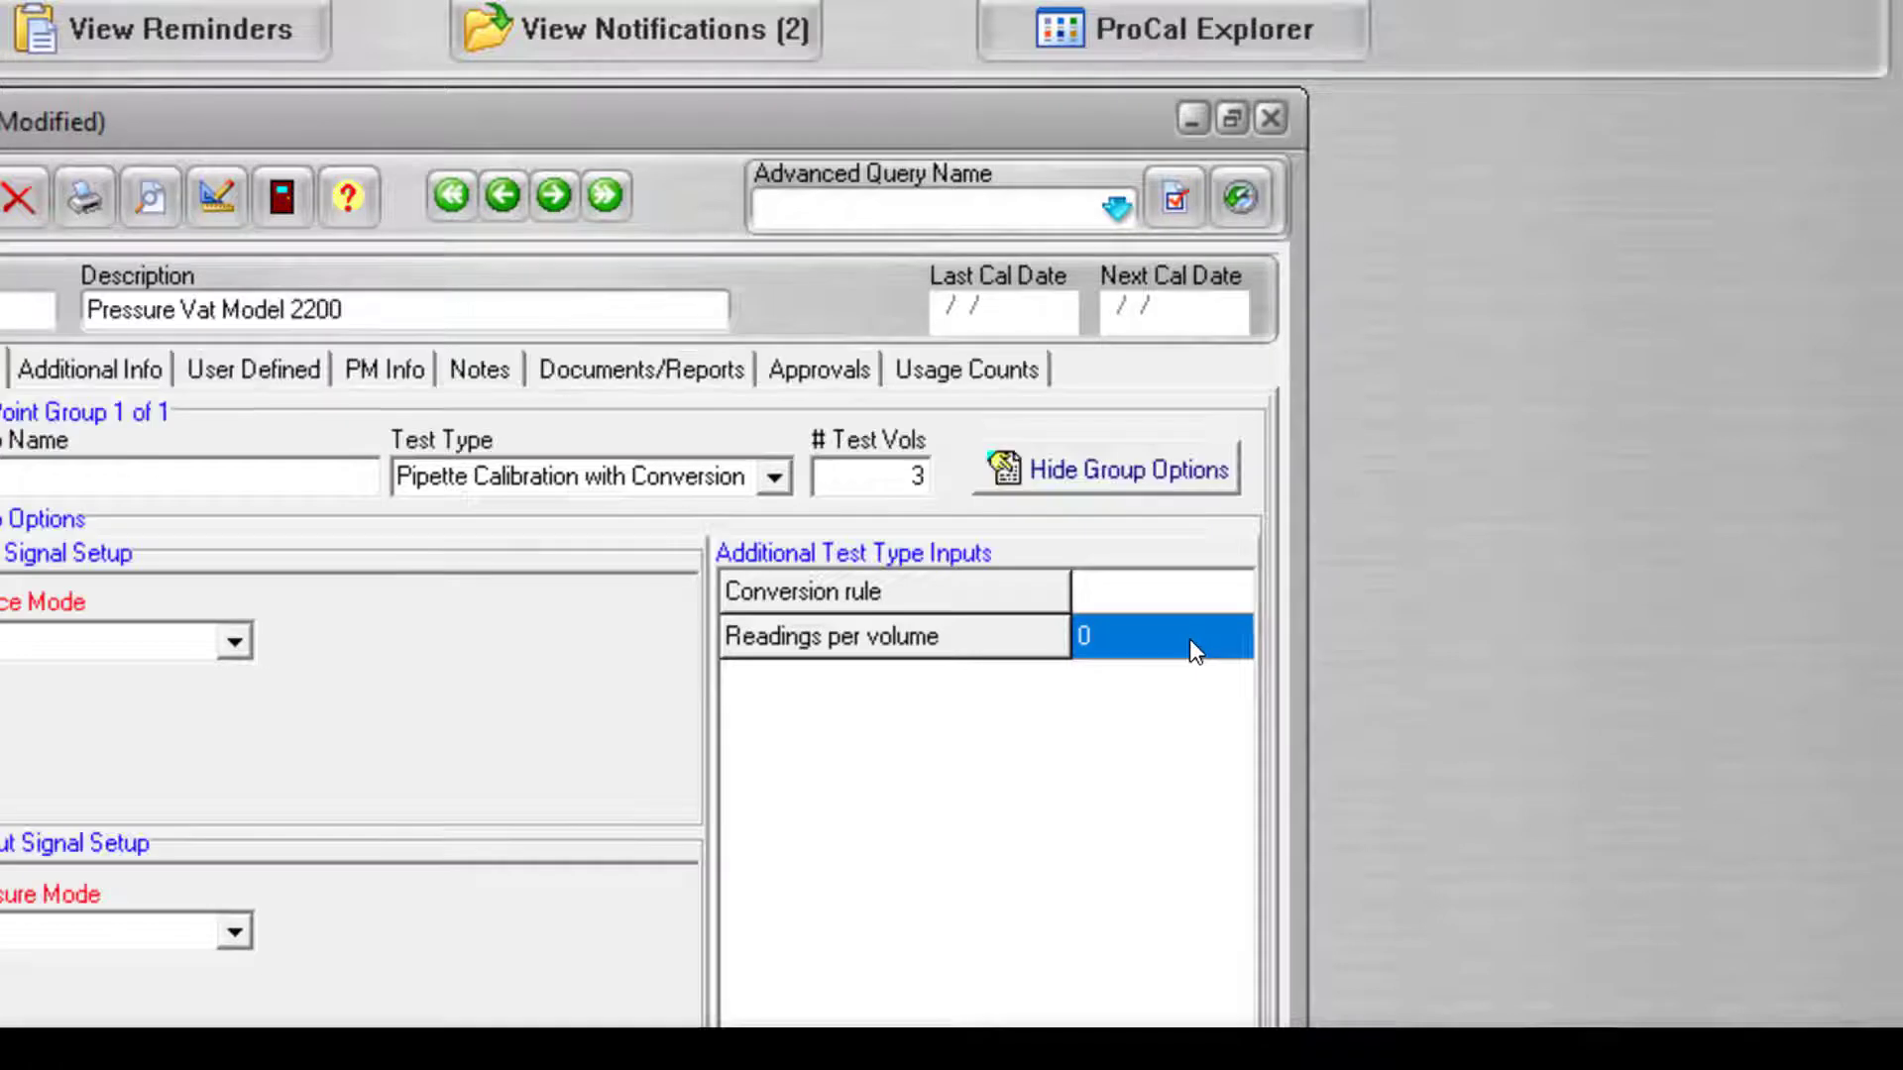
key(BackSpace)
text(3)
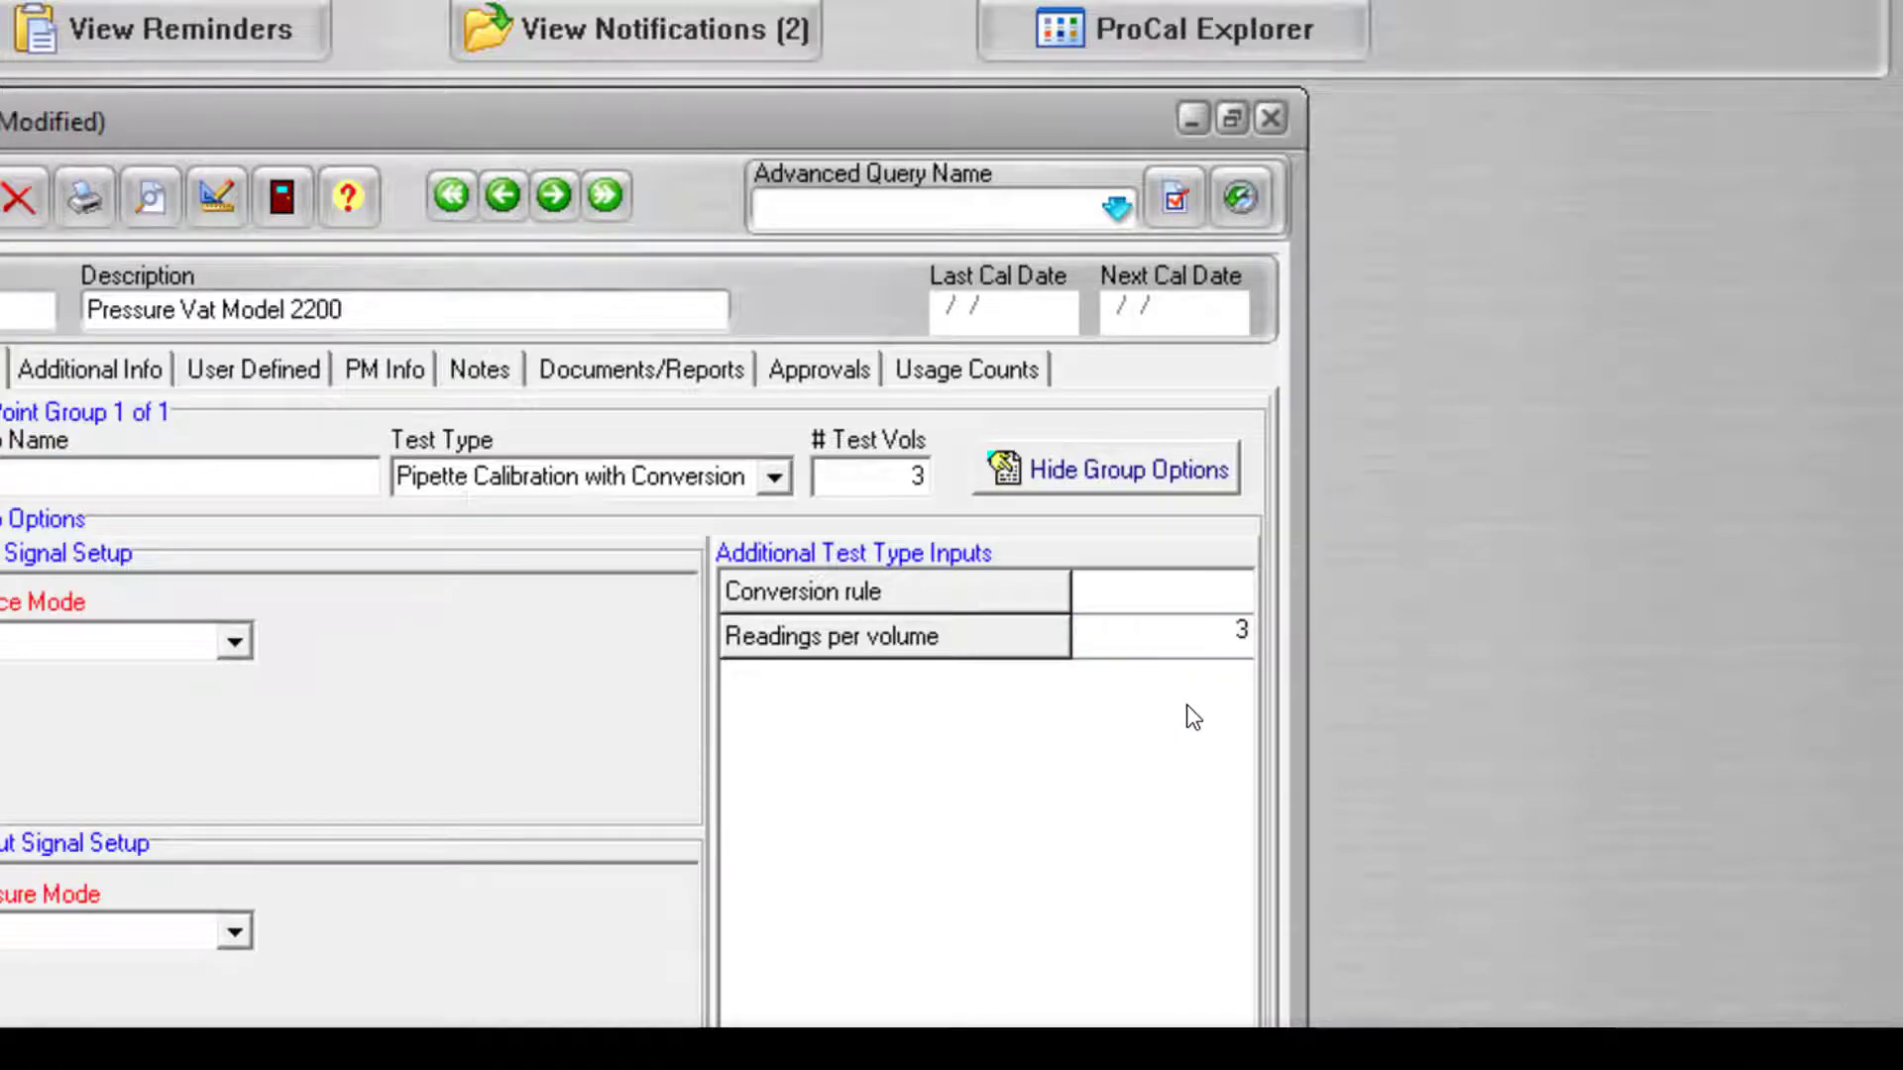
click(1227, 583)
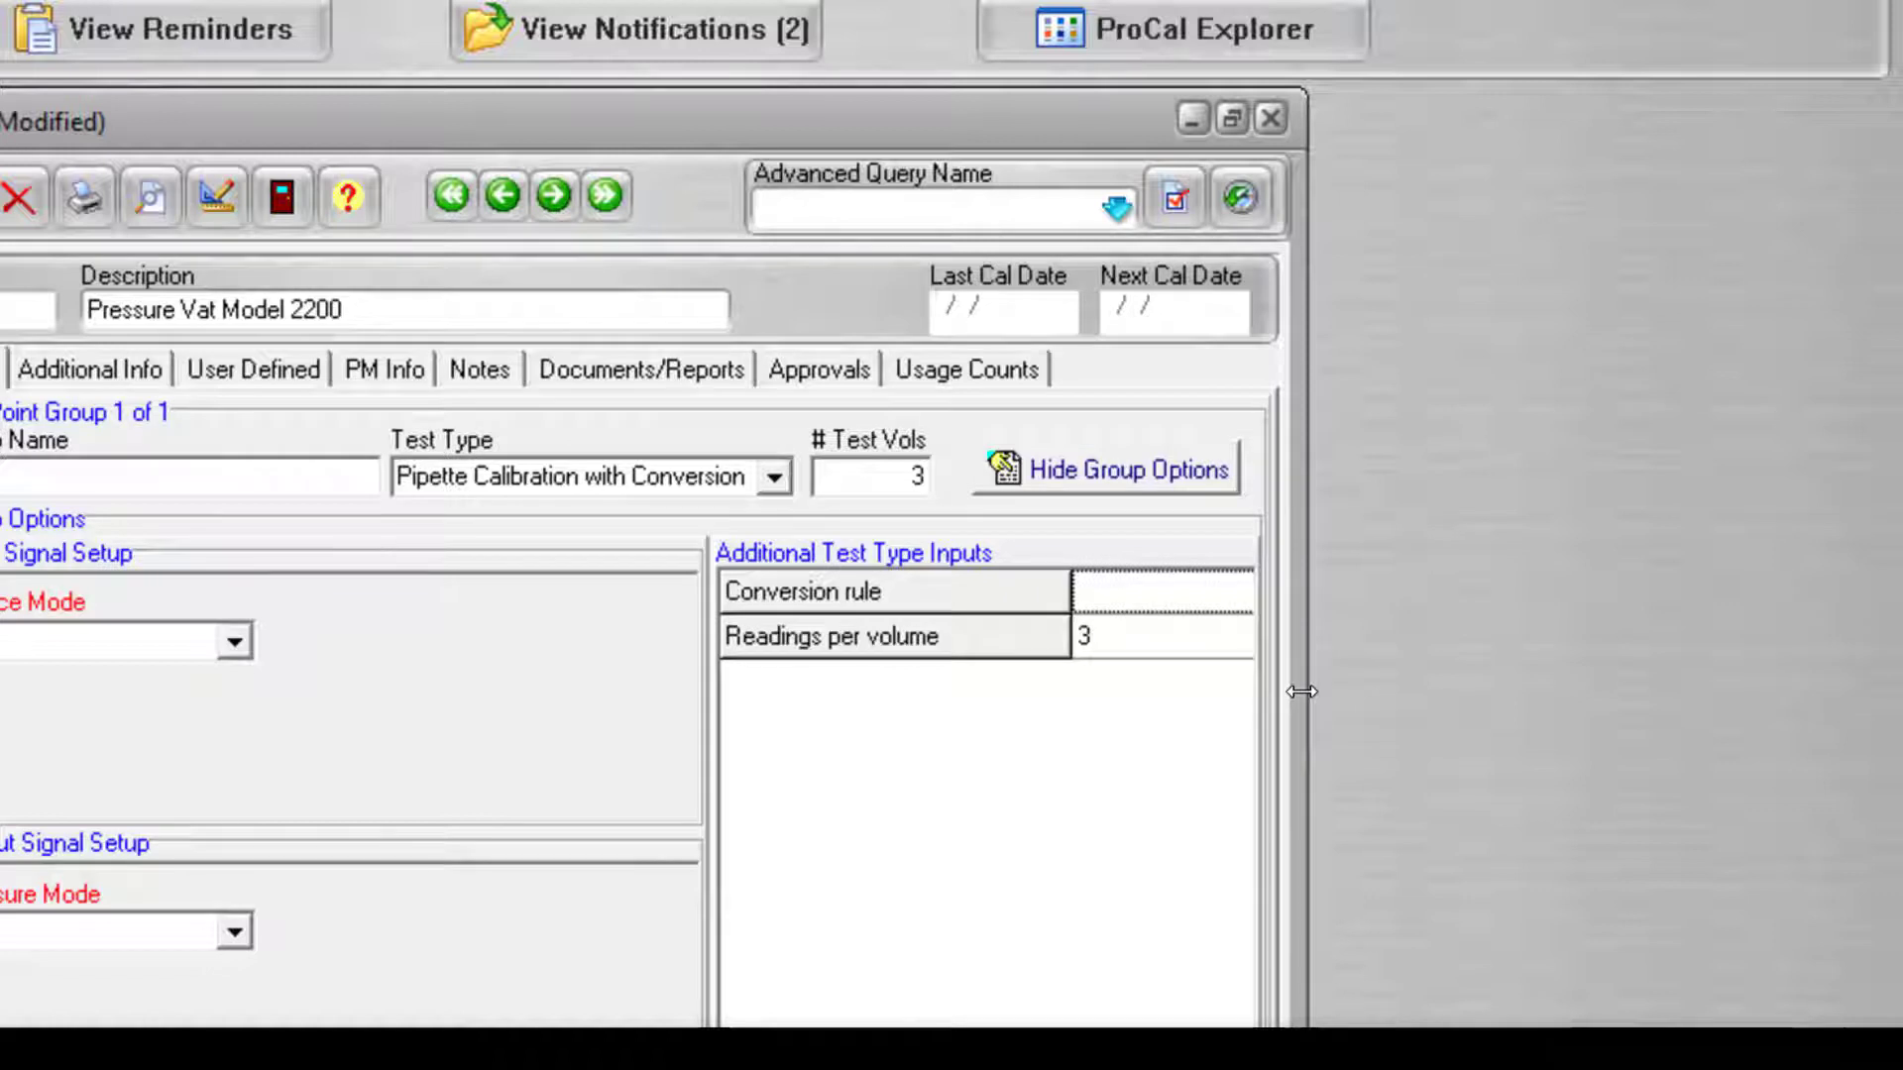
click(1251, 593)
click(1234, 591)
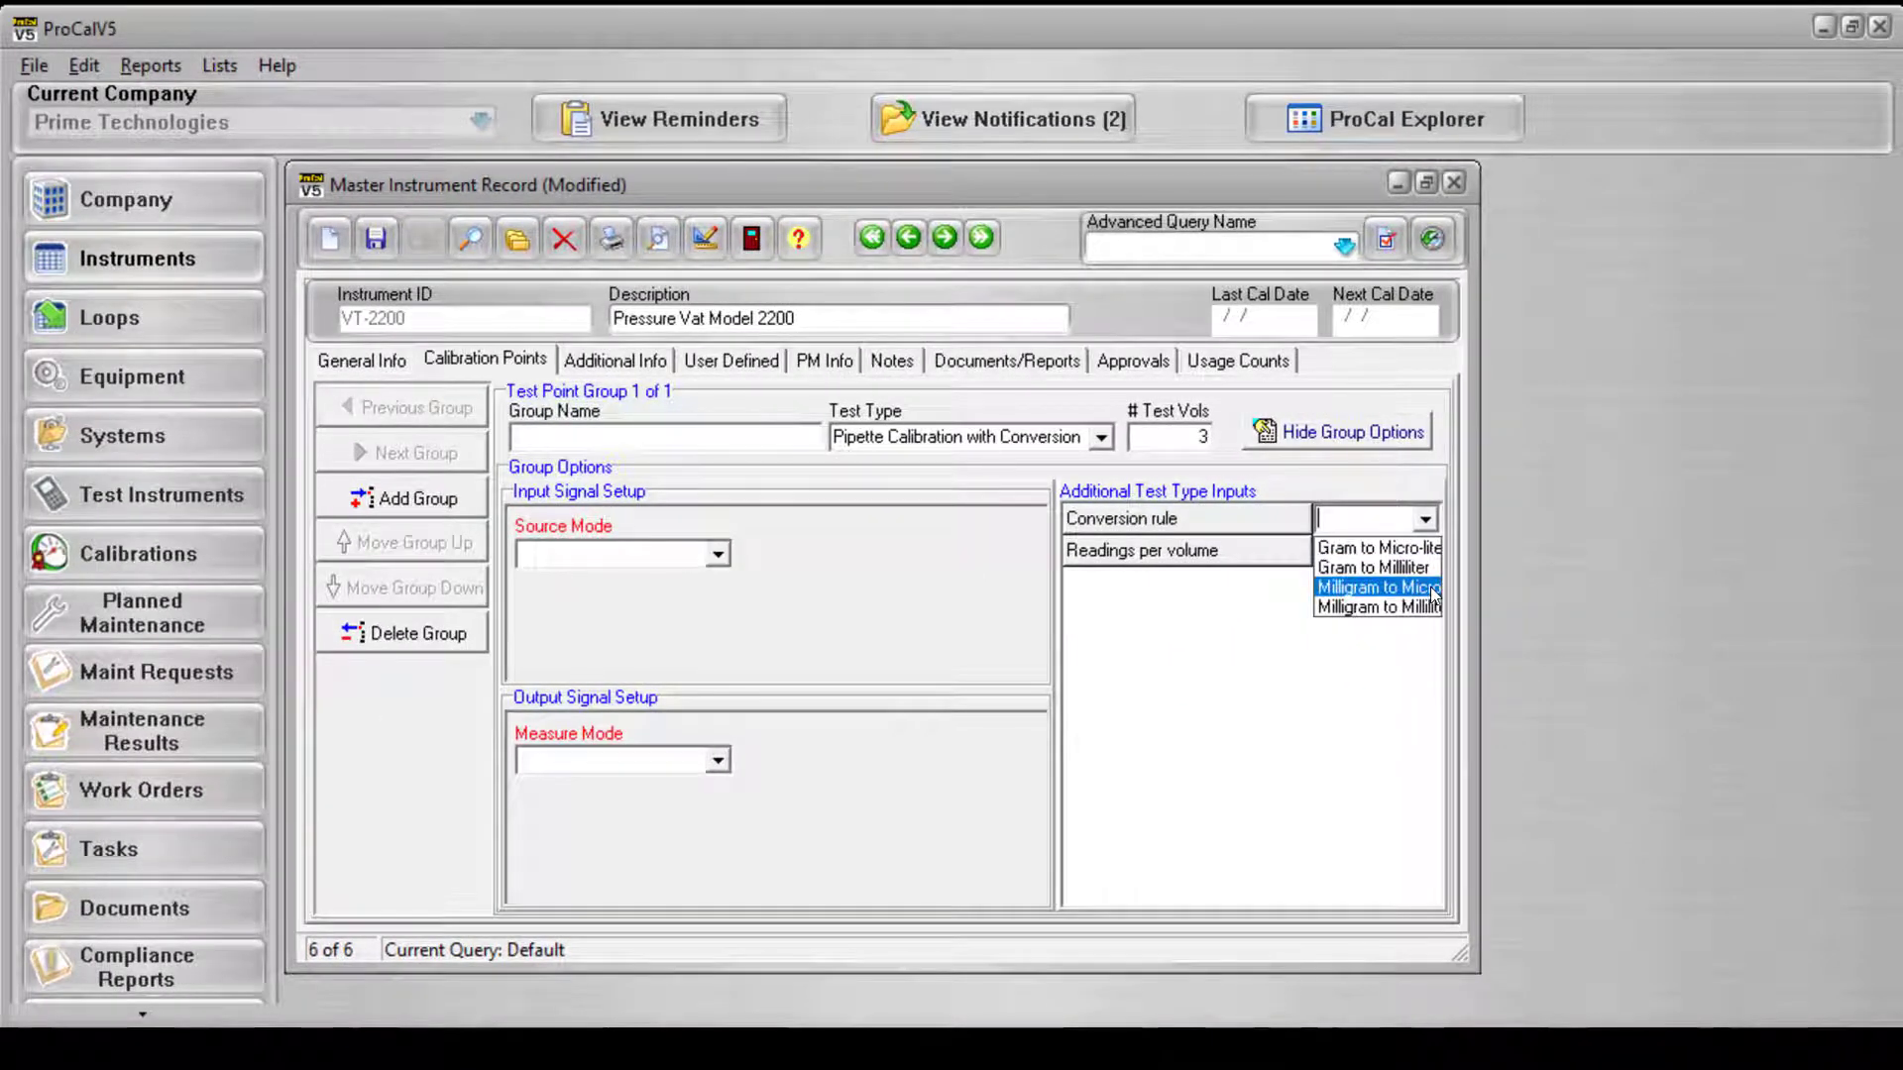
click(1431, 588)
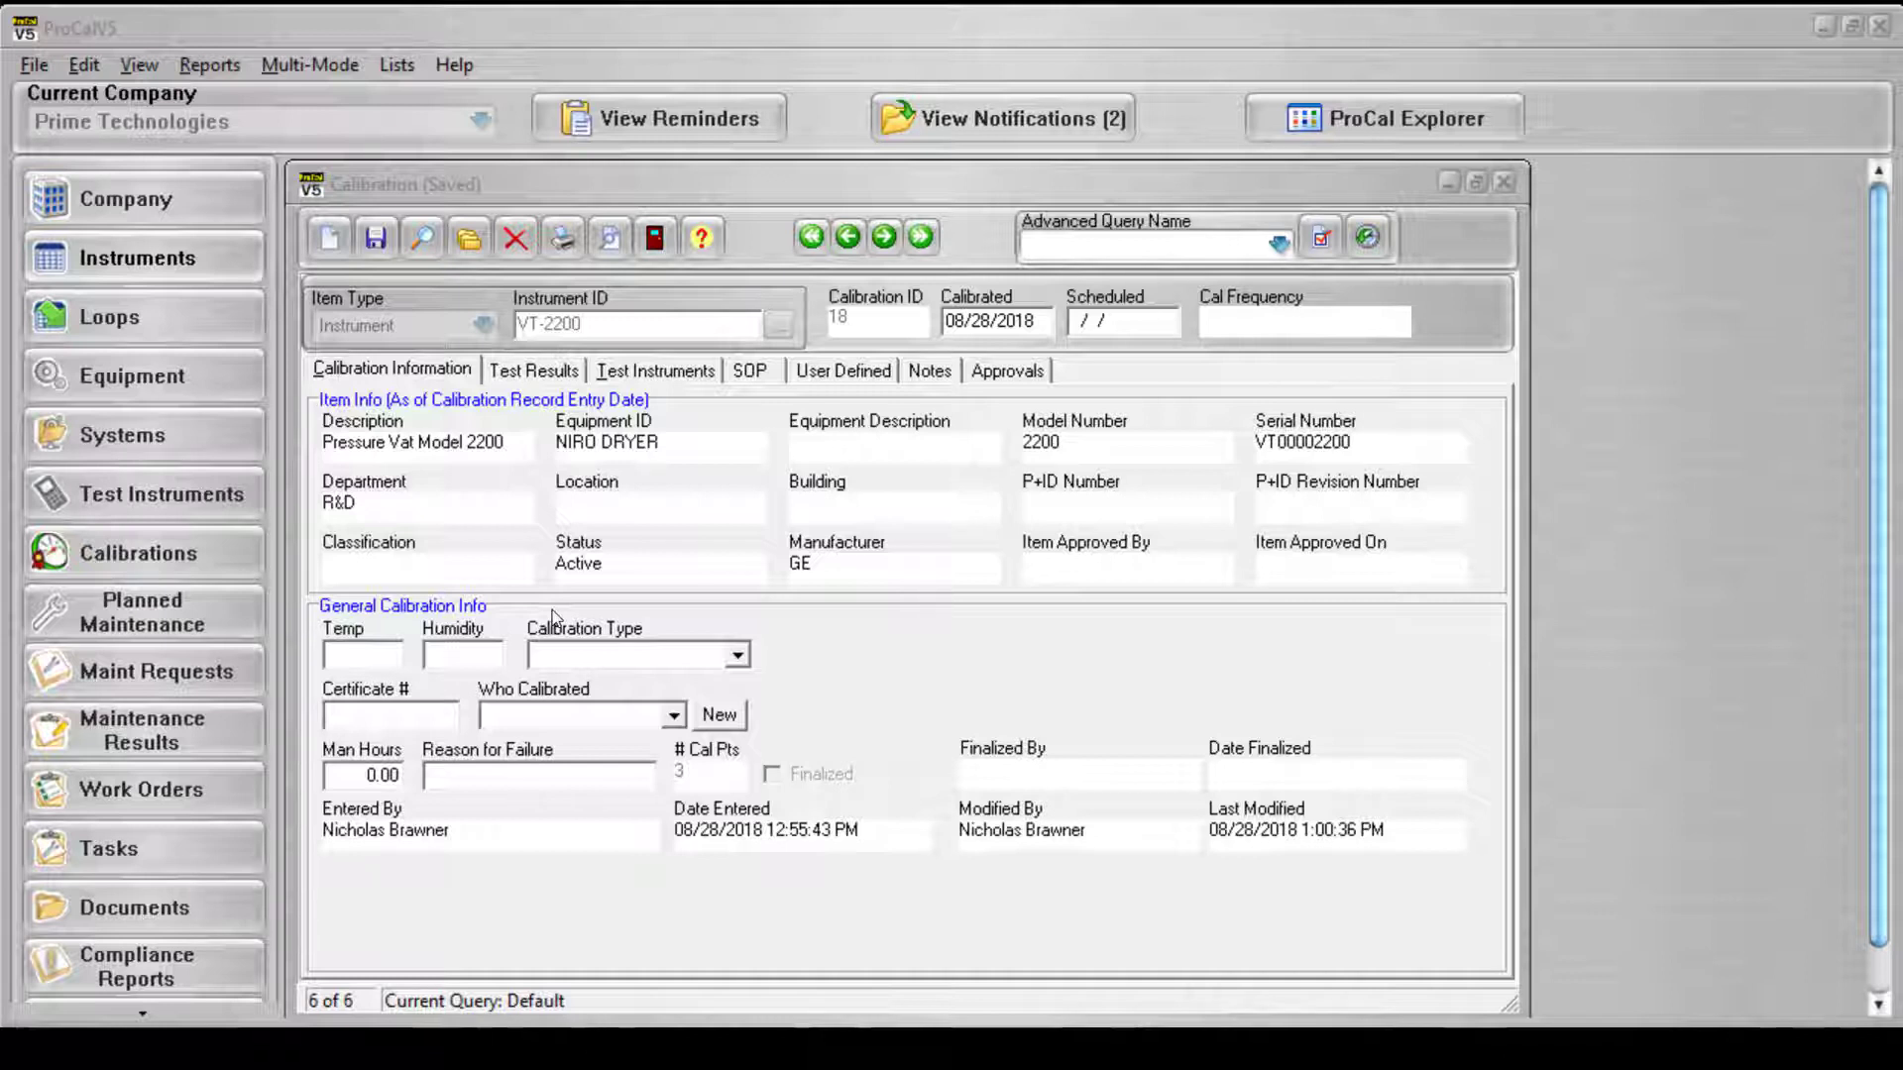
View VT-2200's test results for points 240, 600 and 1200 mL via View / Enter Data.
click(556, 369)
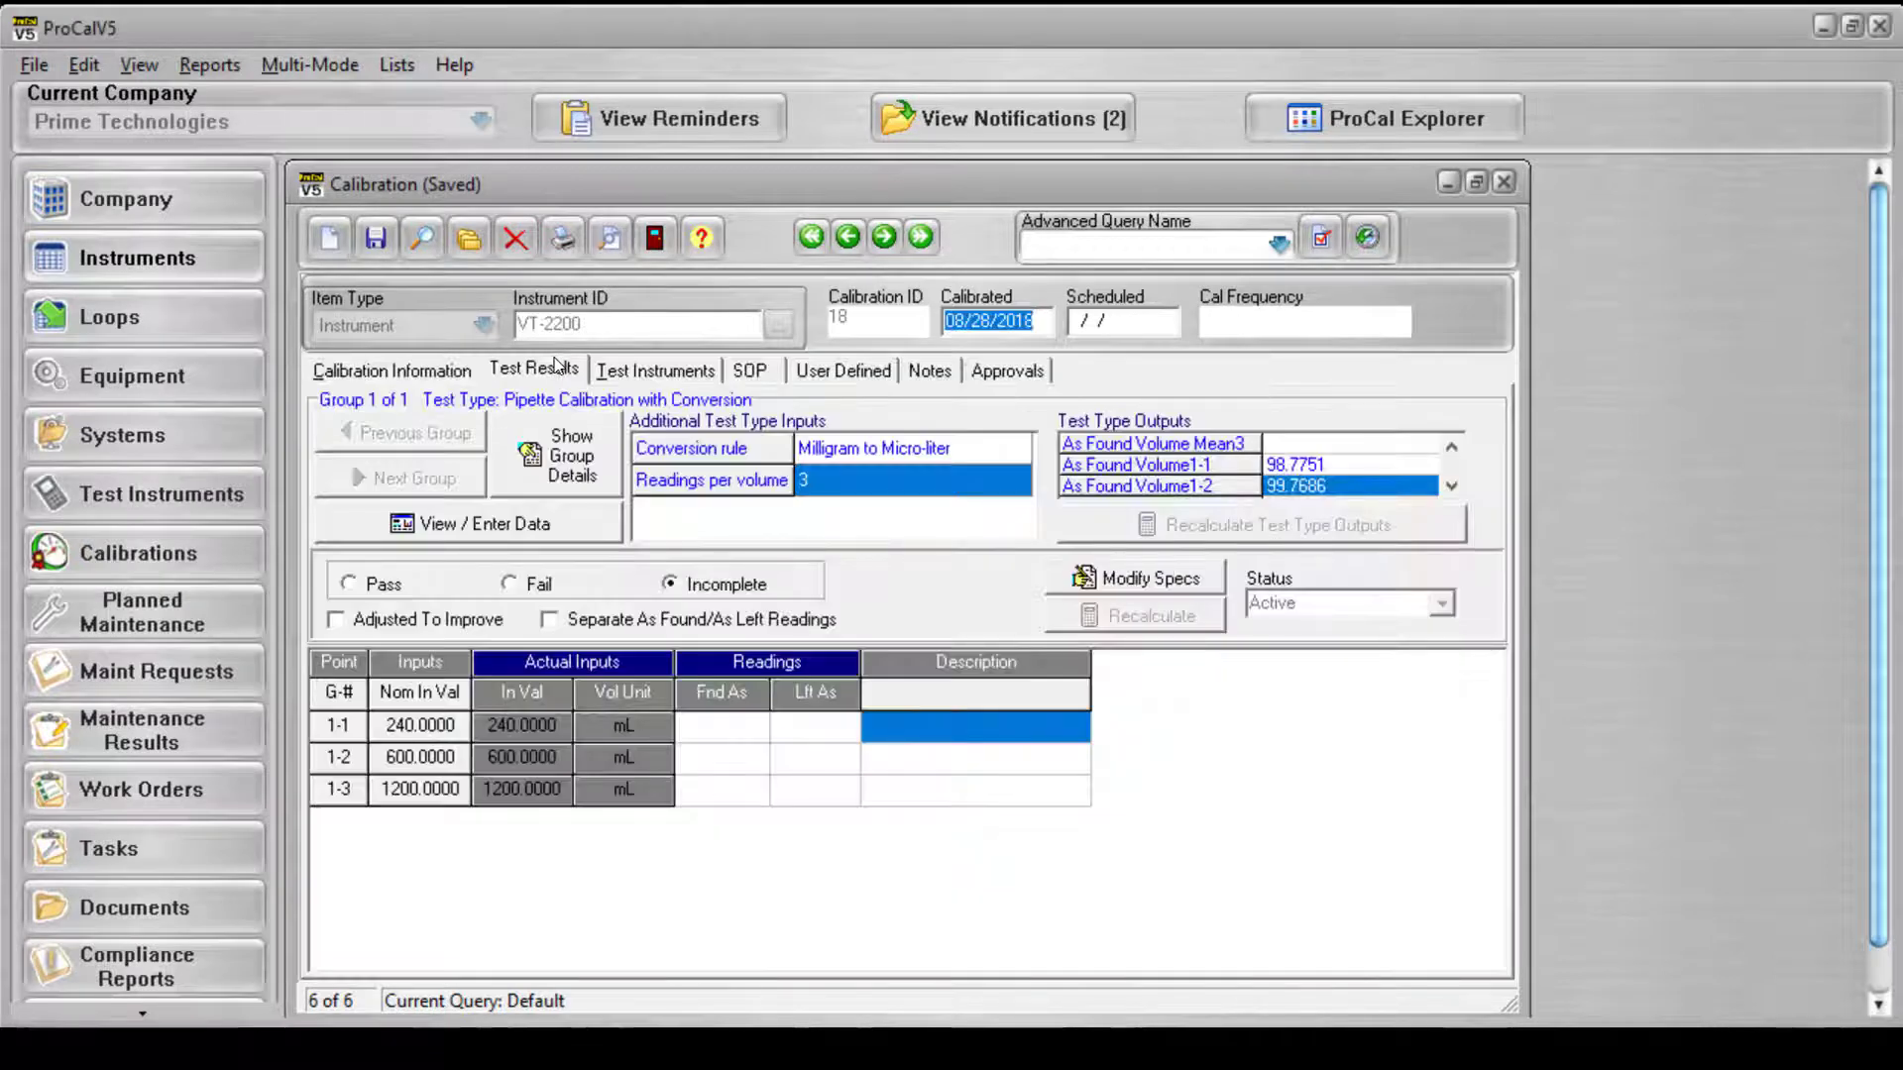
click(579, 528)
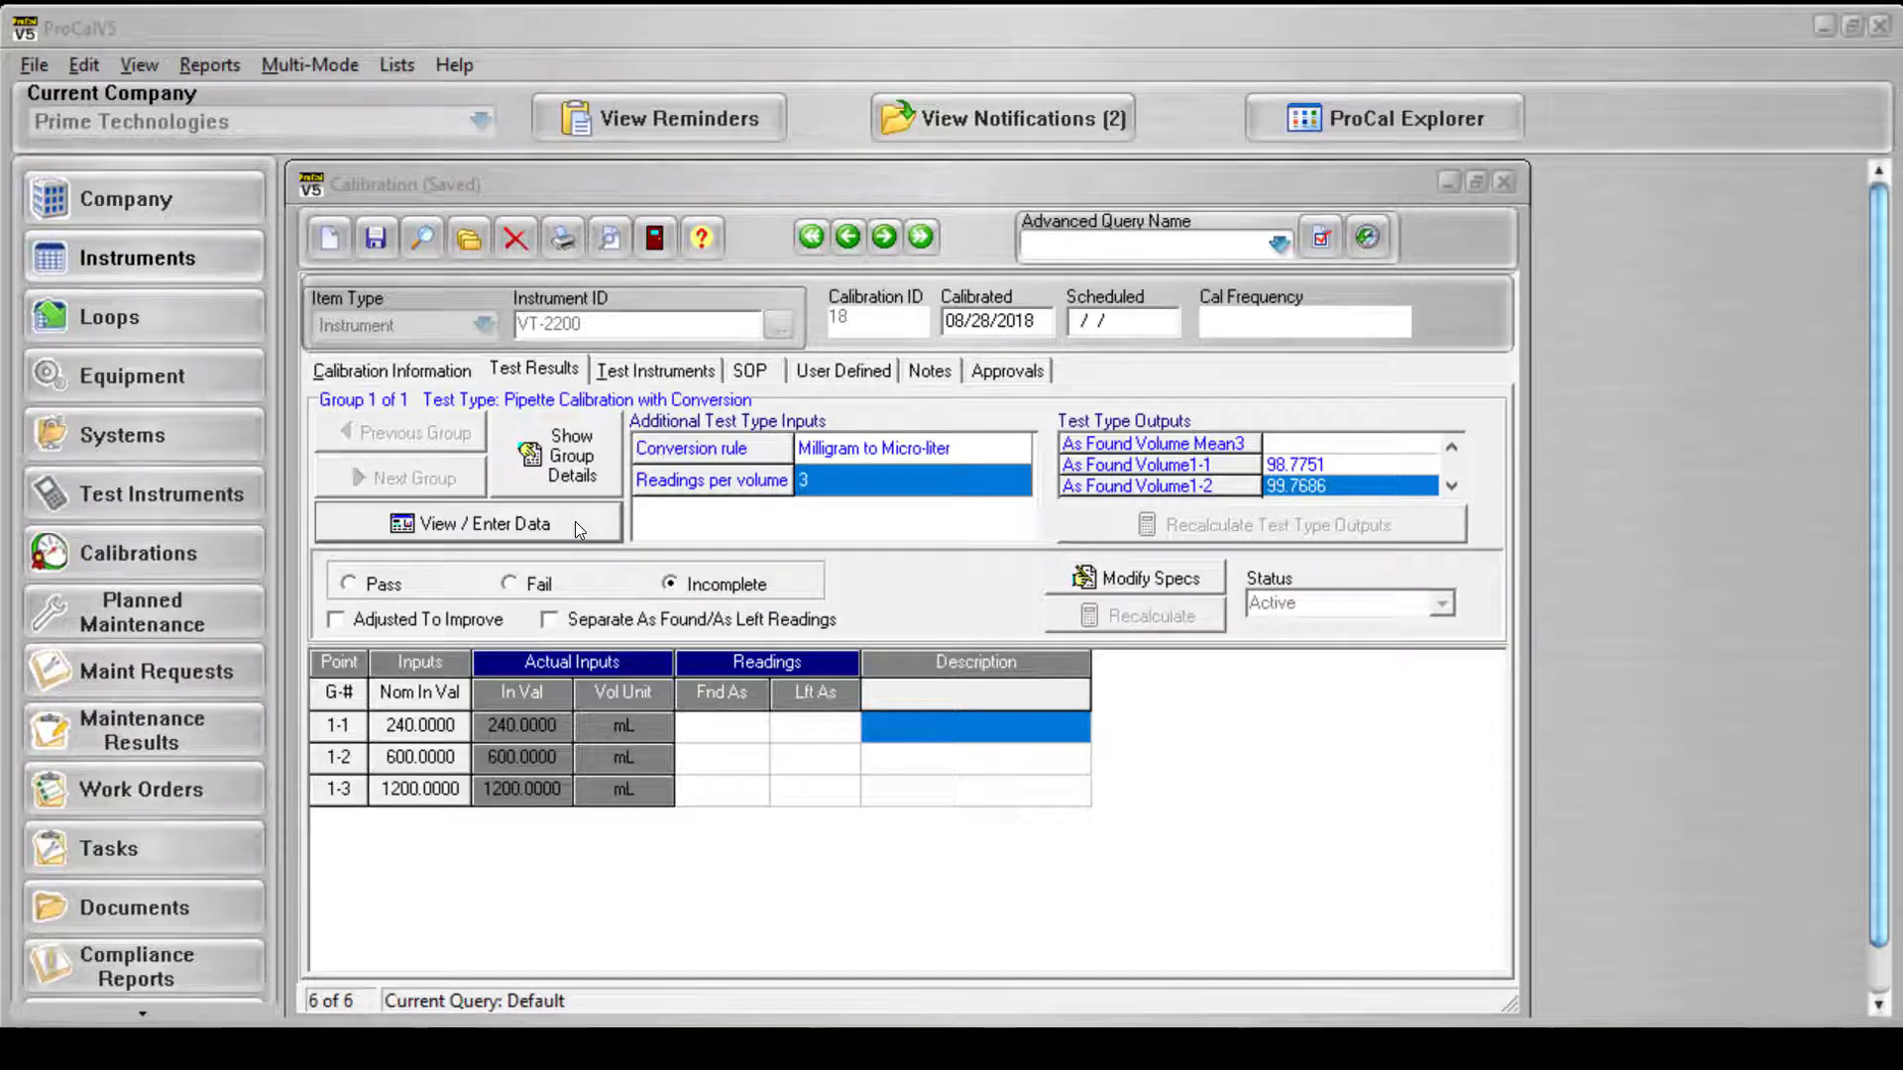